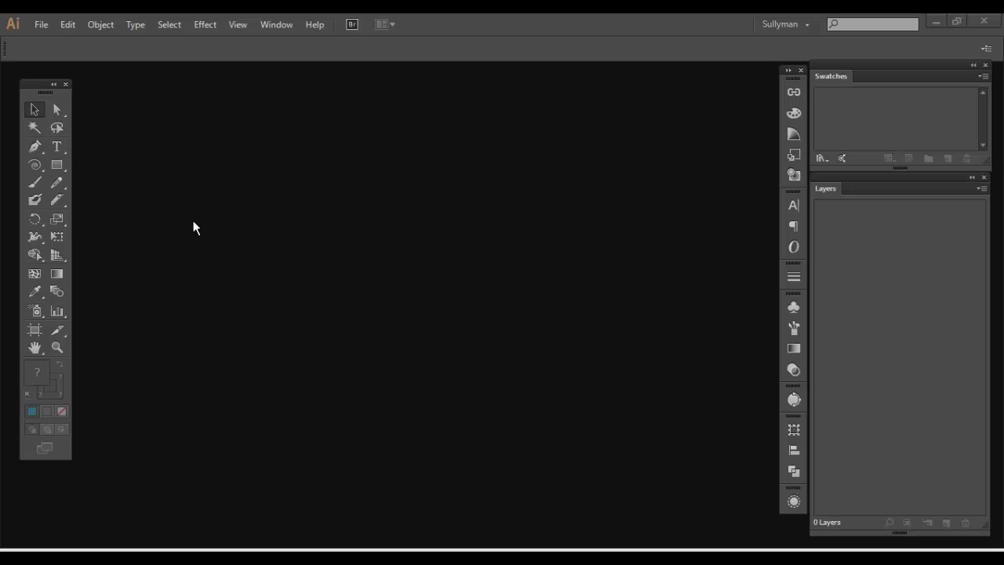
Start a new document named 'New Doc' on the Custom profile (1 artboard, 1280 × 720 px, RGB)
{"action": "left_click", "coordinate": [43, 26]}
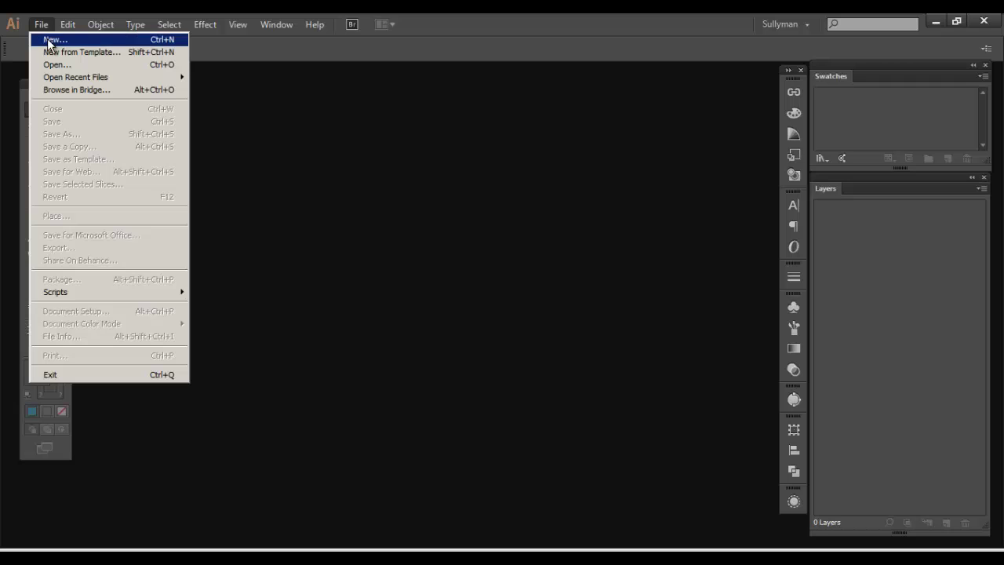
{"action": "left_click", "coordinate": [49, 40]}
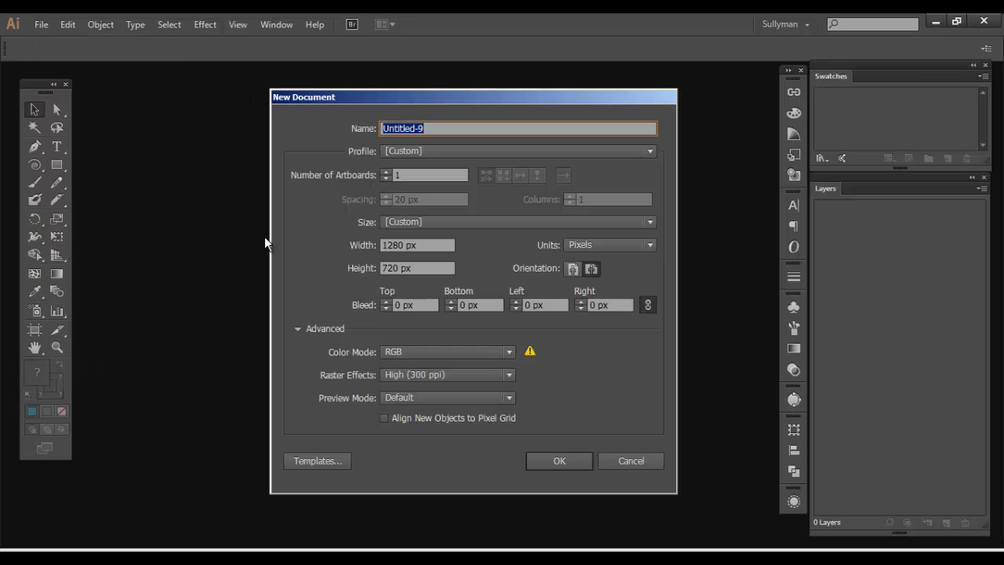
{"action": "left_click_drag", "start_coordinate": [340, 89], "coordinate": [316, 81]}
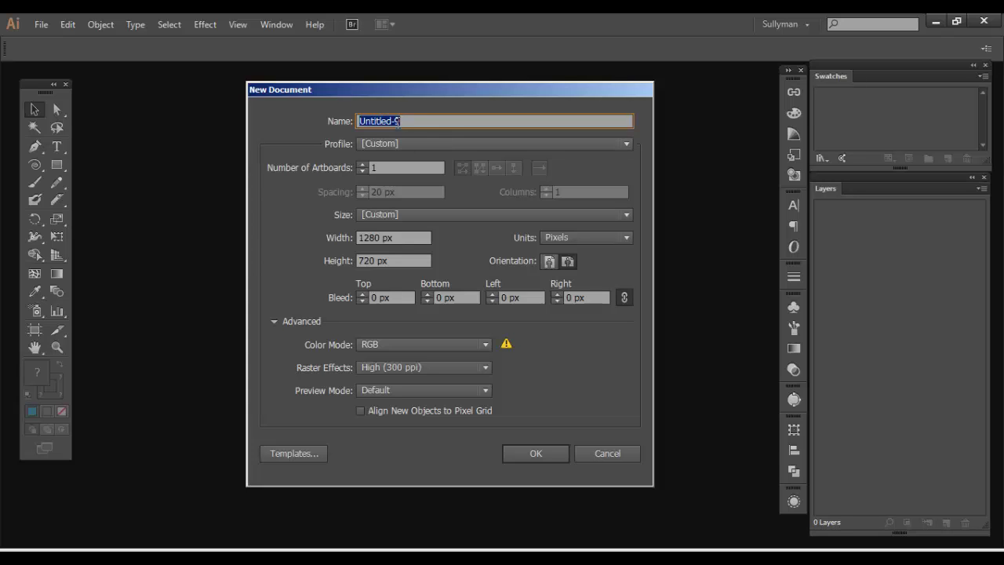
{"action": "type", "text": "New Doc"}
{"action": "left_click", "coordinate": [396, 143]}
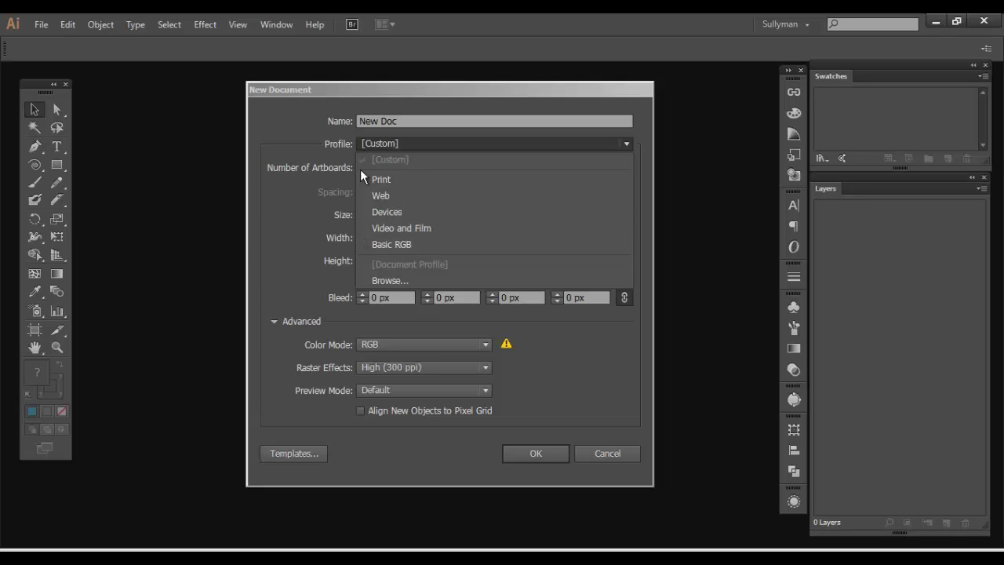
{"action": "left_click", "coordinate": [287, 201]}
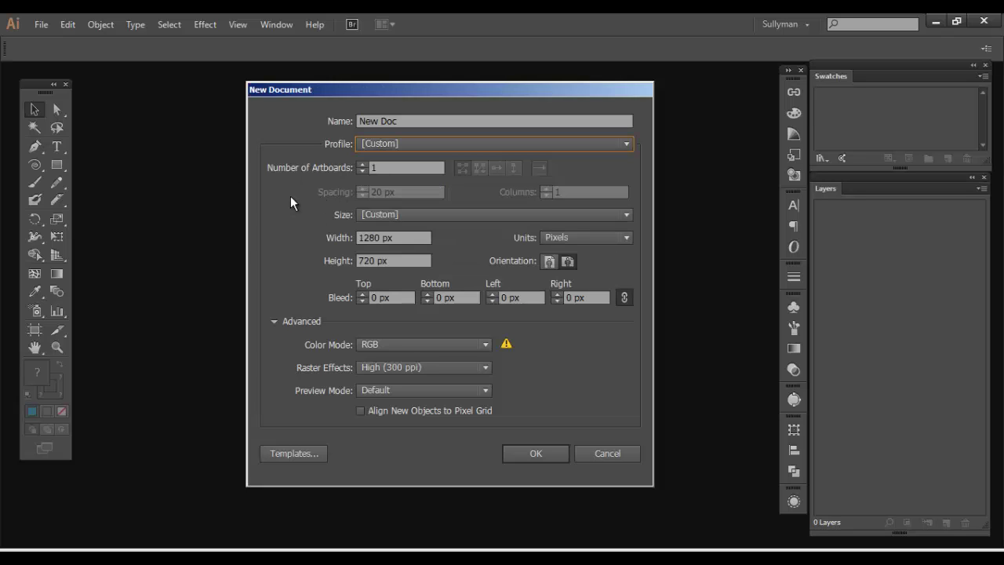
Set the page to Letter size, 8.5 × 11 in, in inches with portrait orientation
{"action": "left_click", "coordinate": [414, 216]}
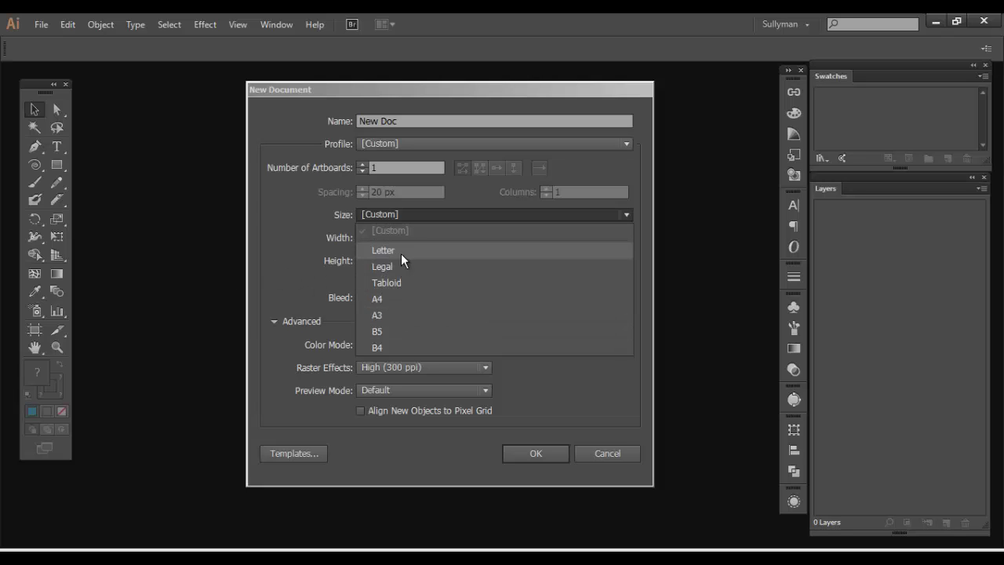
{"action": "left_click", "coordinate": [396, 265]}
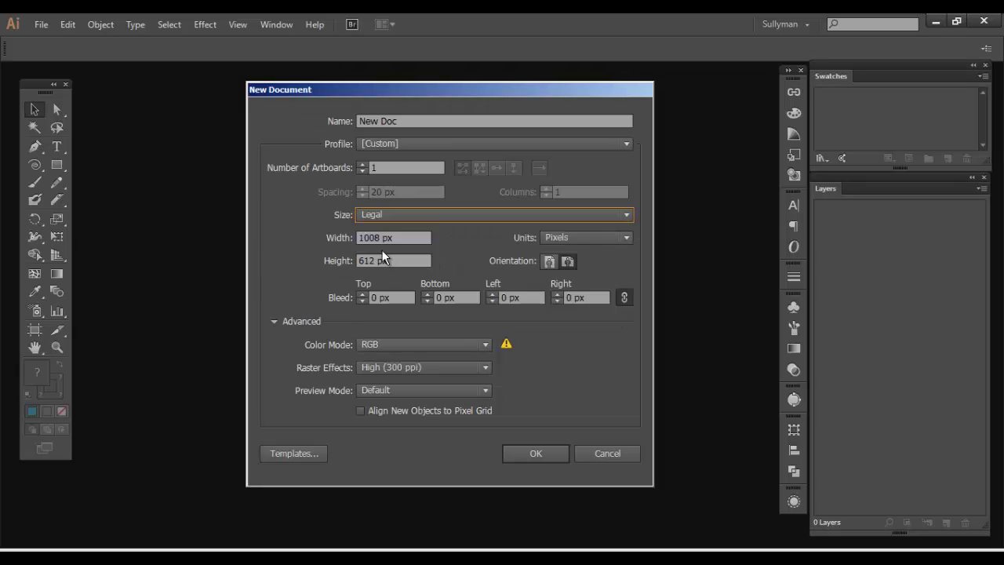
{"action": "left_click", "coordinate": [579, 240]}
{"action": "left_click", "coordinate": [590, 284]}
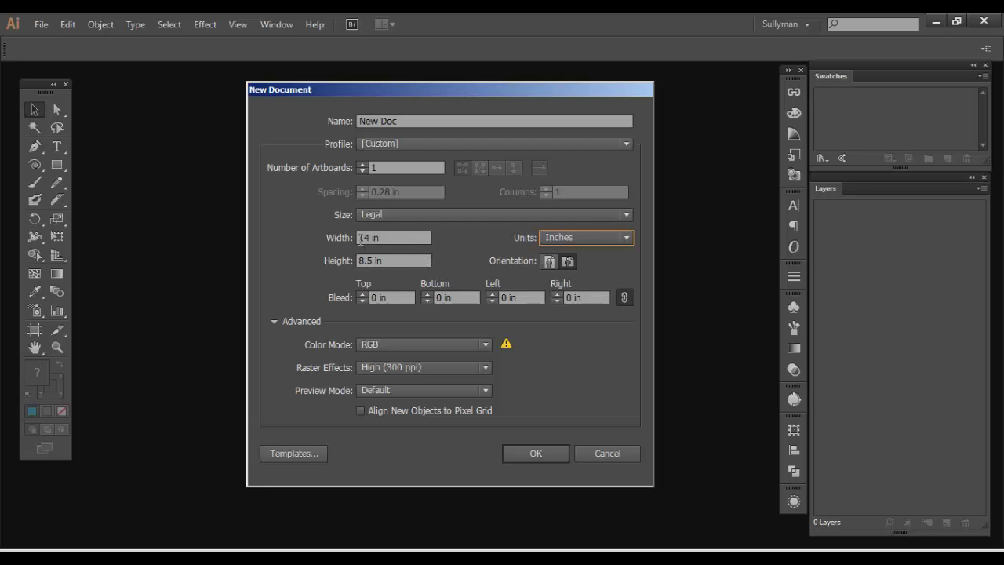
{"action": "left_click", "coordinate": [397, 216]}
{"action": "left_click", "coordinate": [400, 239]}
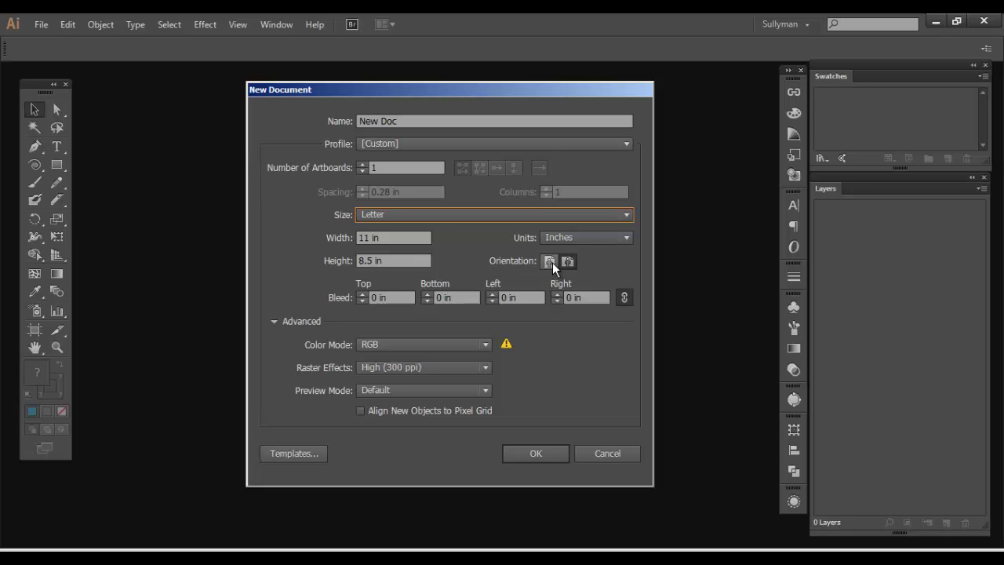
{"action": "double_click", "coordinate": [369, 239]}
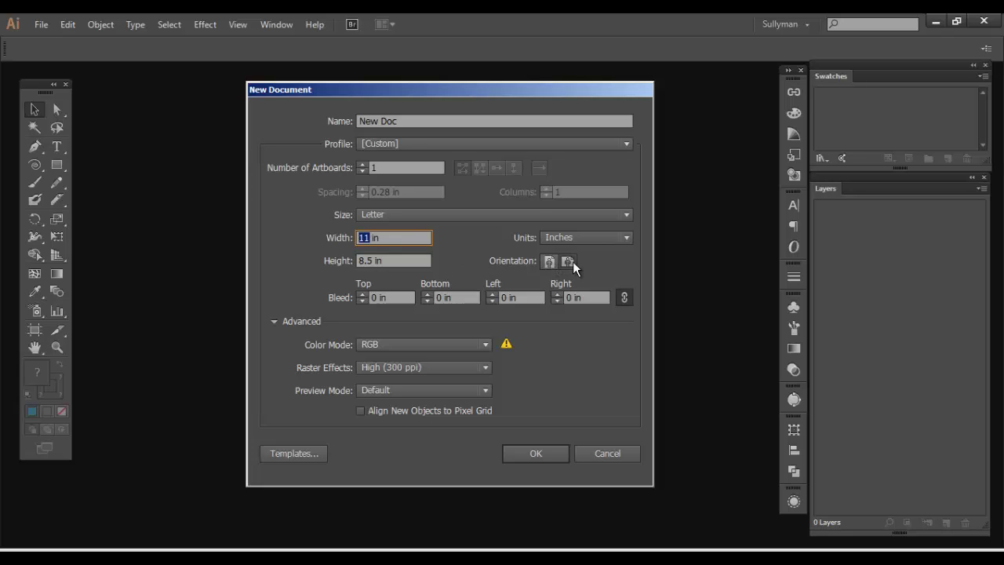
{"action": "left_click", "coordinate": [549, 264]}
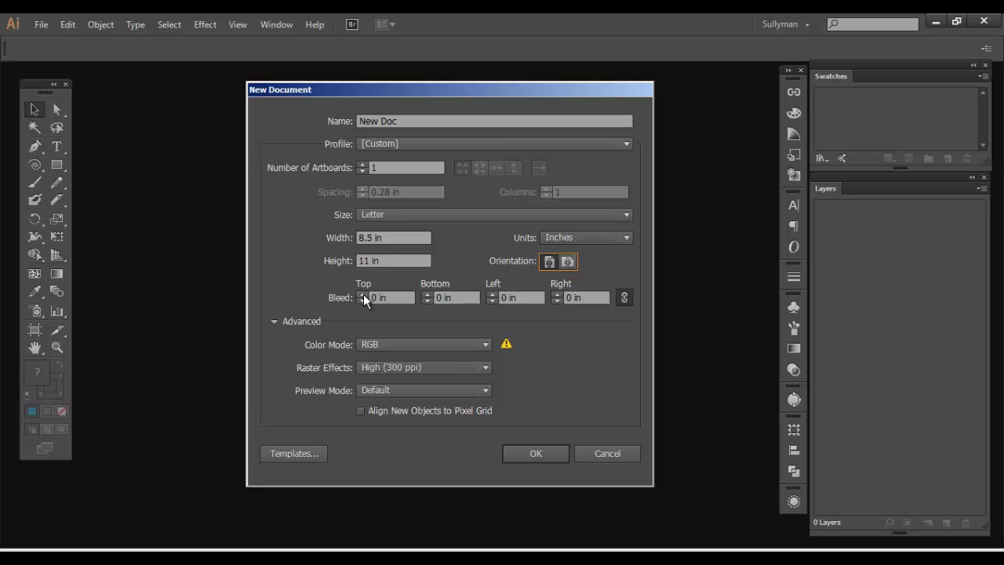
{"action": "left_click", "coordinate": [273, 322]}
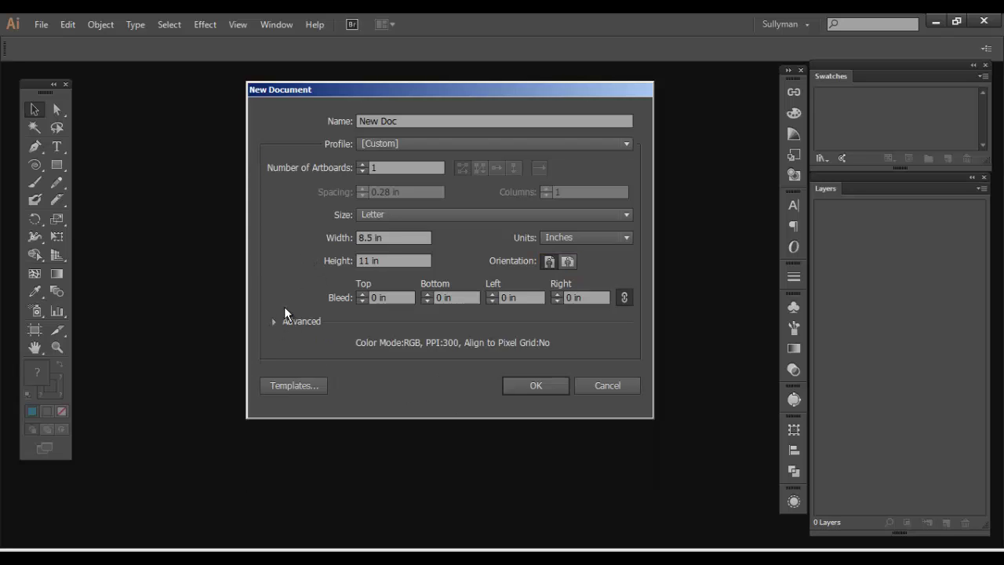
{"action": "left_click", "coordinate": [274, 321]}
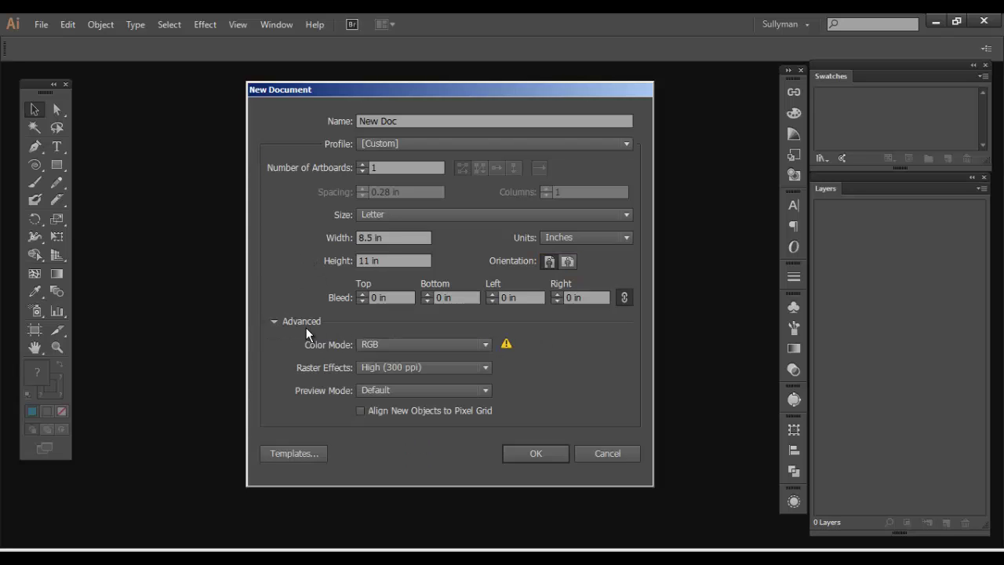
{"action": "left_click", "coordinate": [409, 345]}
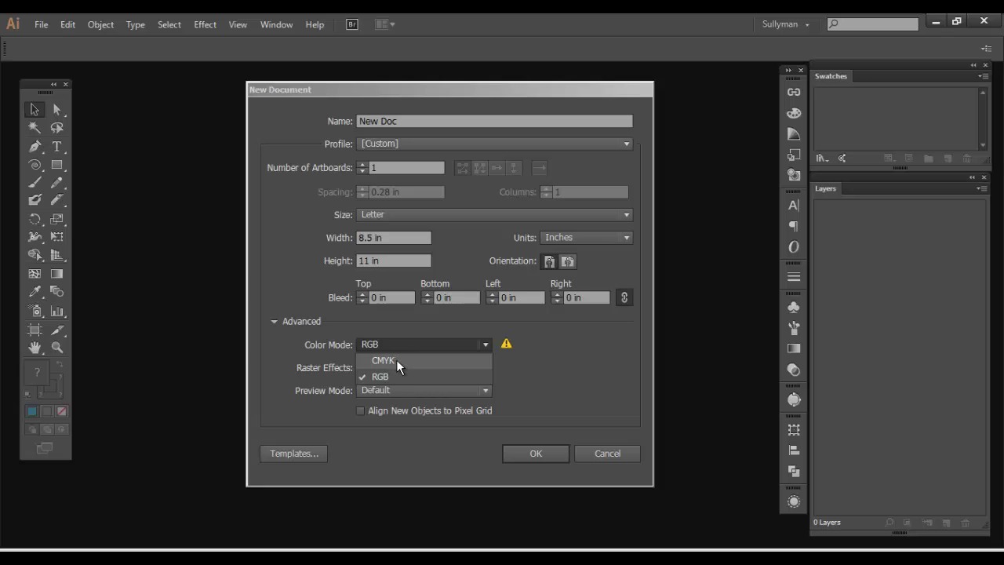
{"action": "left_click", "coordinate": [376, 319]}
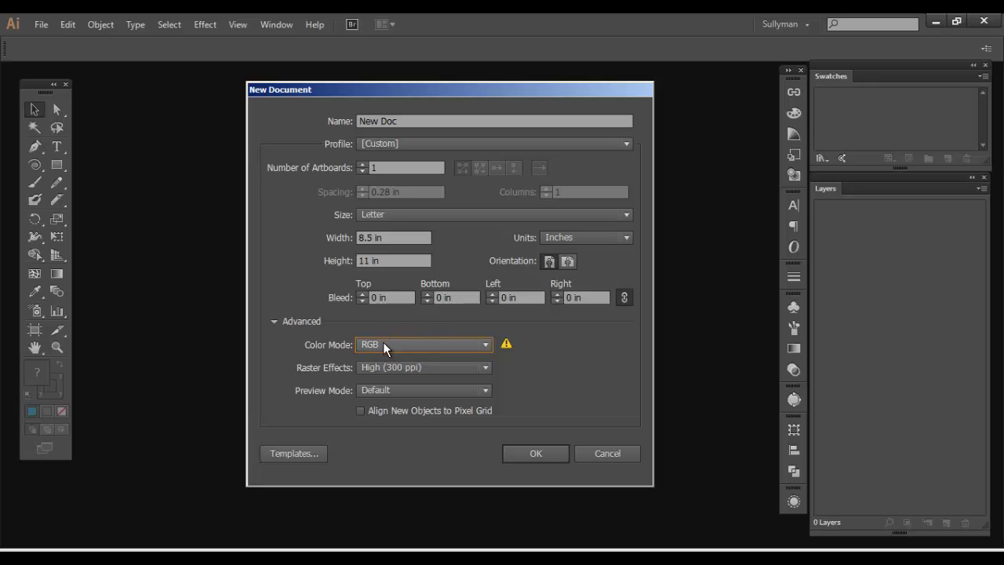
{"action": "left_click", "coordinate": [393, 342]}
{"action": "left_click", "coordinate": [393, 323]}
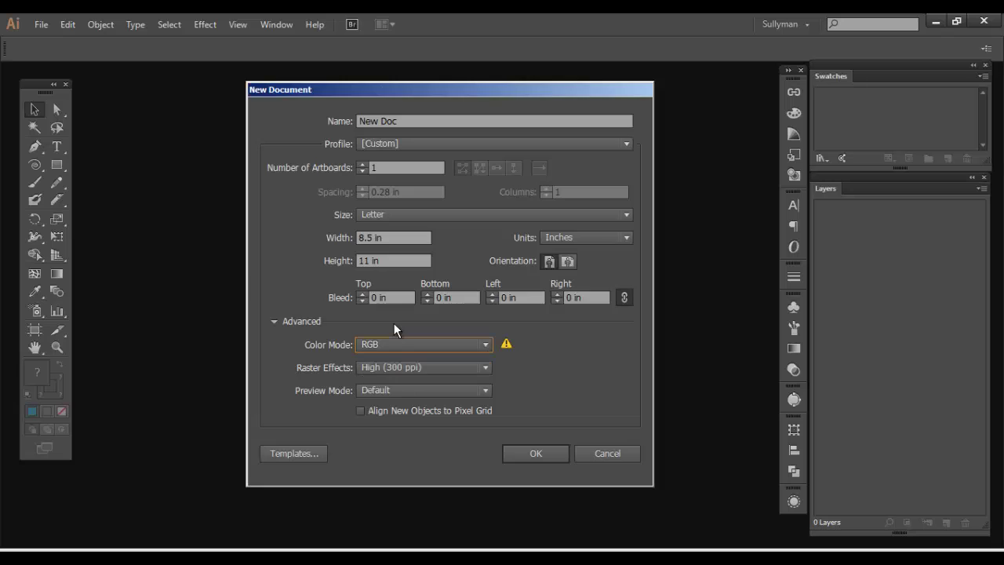
{"action": "left_click", "coordinate": [372, 369]}
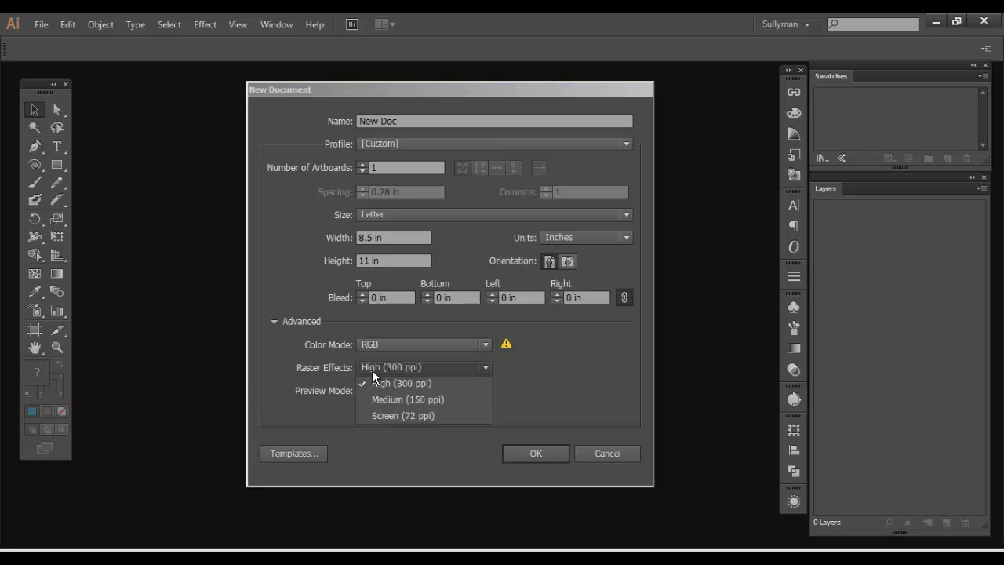
{"action": "left_click", "coordinate": [422, 383]}
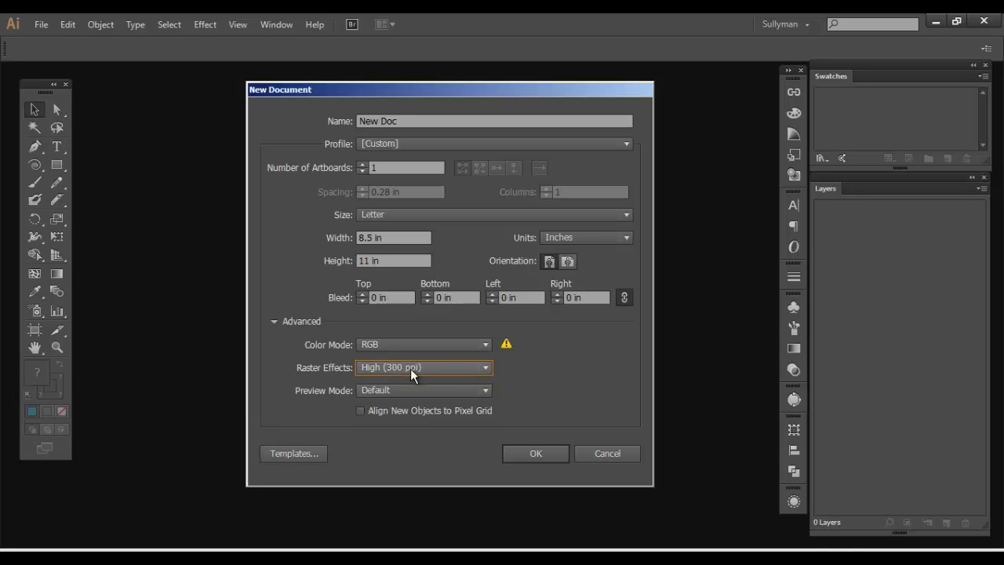
{"action": "left_click", "coordinate": [404, 366]}
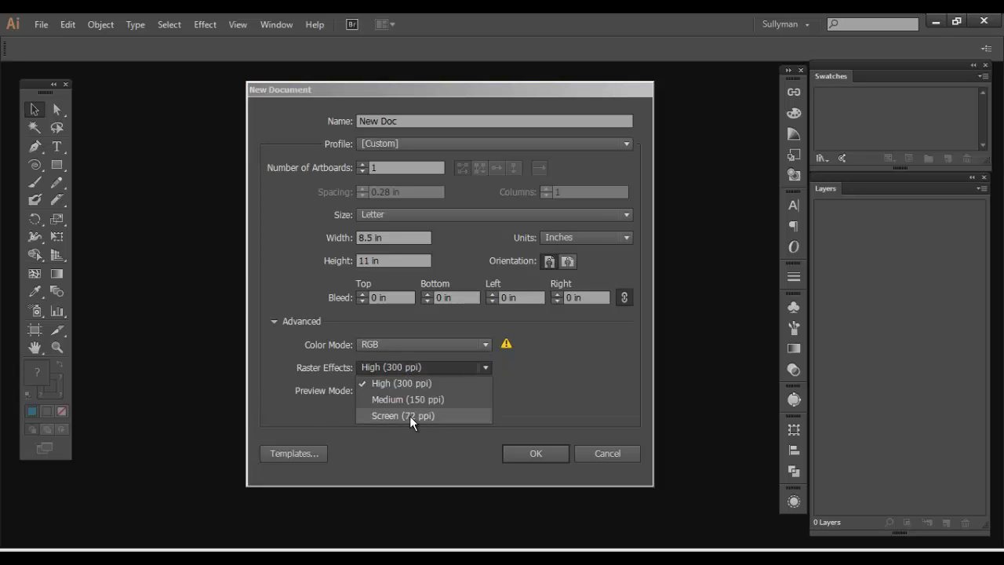
{"action": "left_click", "coordinate": [508, 386]}
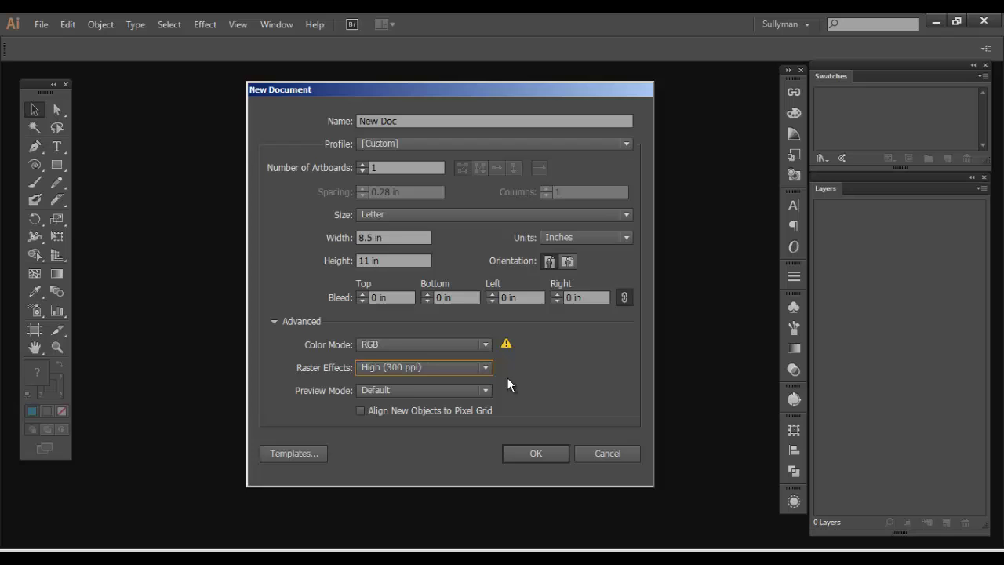
{"action": "left_click", "coordinate": [399, 392]}
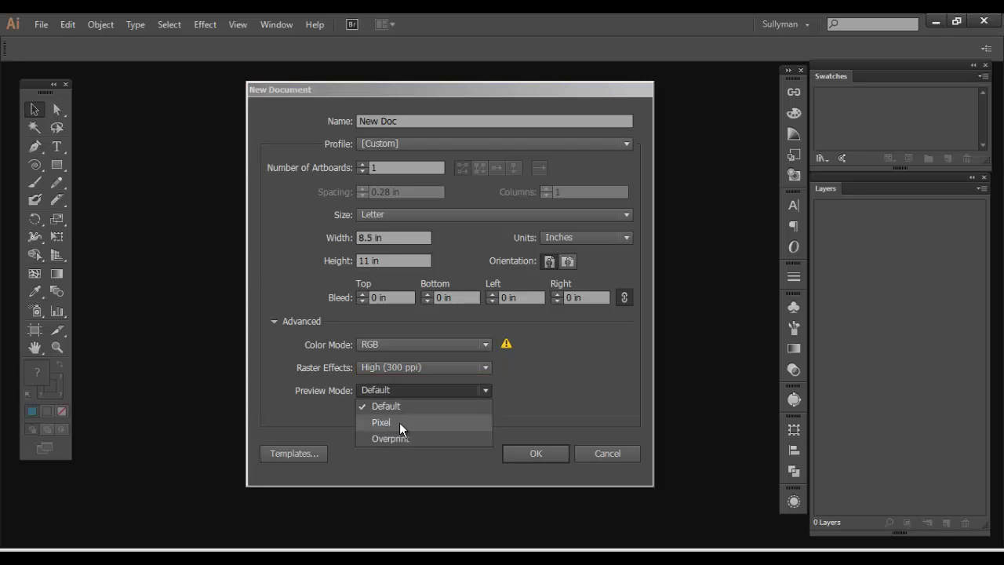
{"action": "left_click", "coordinate": [285, 368]}
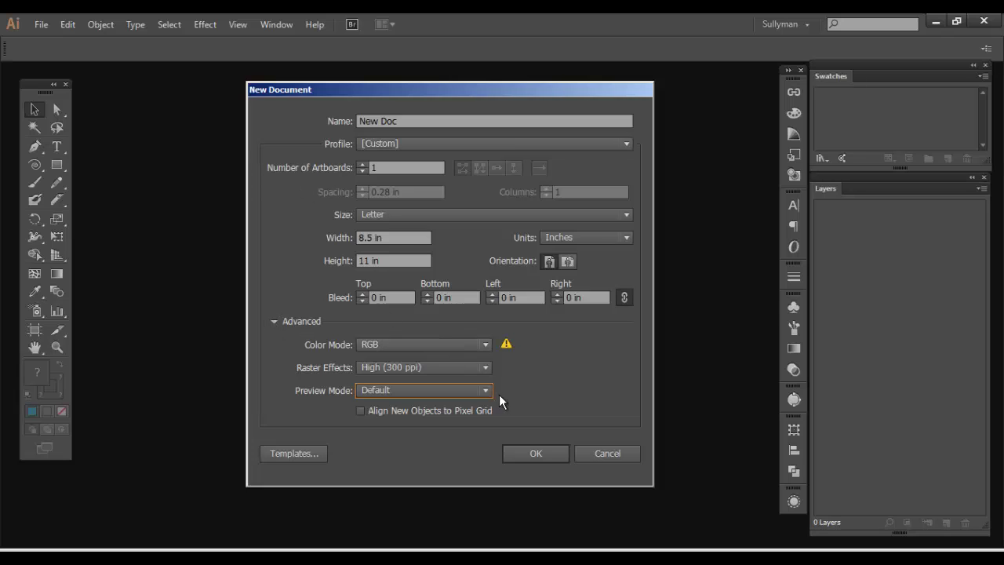
Create New Doc and draw a red-filled rectangle across the upper part of the page
{"action": "left_click", "coordinate": [535, 452]}
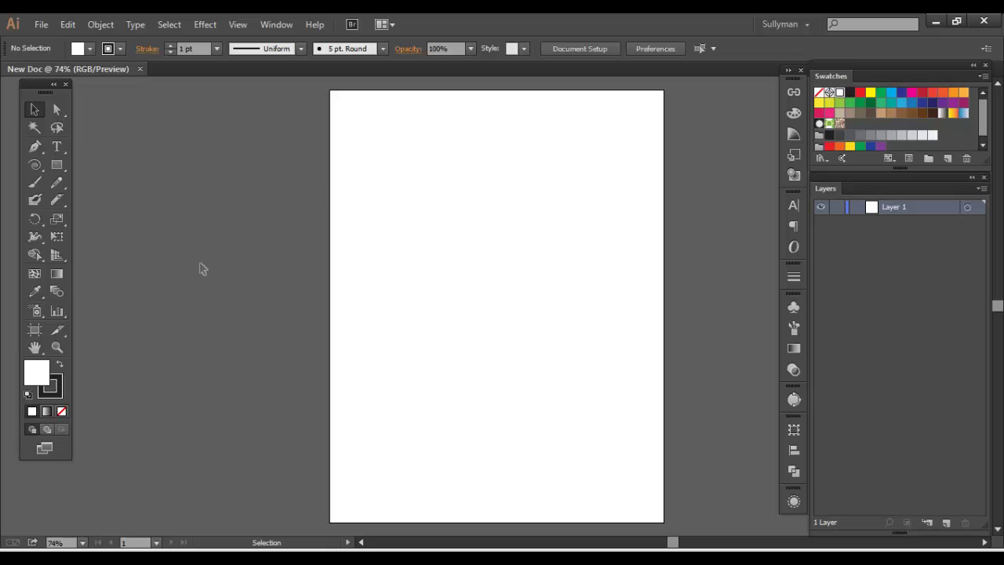
{"action": "left_click", "coordinate": [57, 164]}
{"action": "left_click_drag", "start_coordinate": [303, 153], "coordinate": [579, 314]}
{"action": "left_click", "coordinate": [860, 94]}
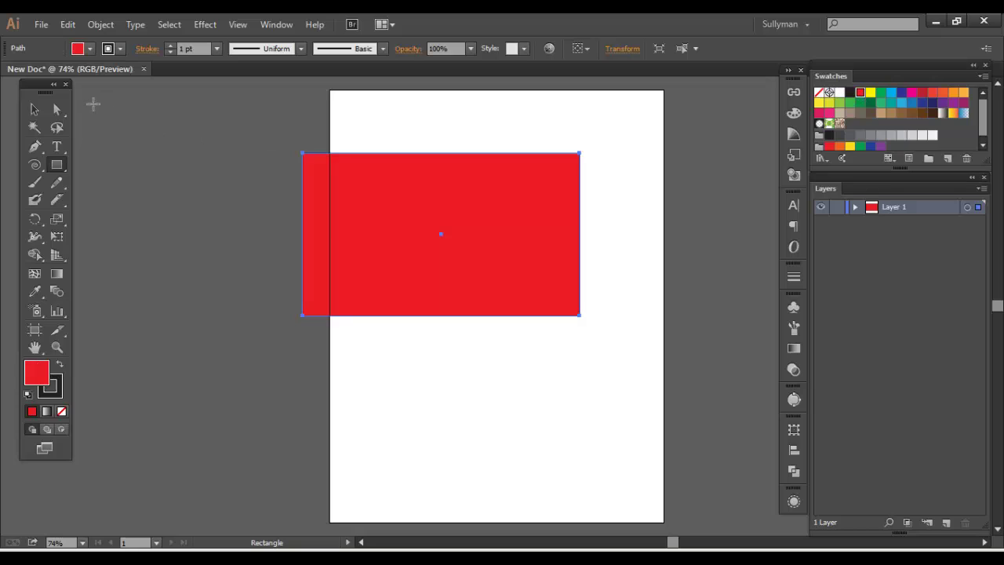
Move the red rectangle left and down past the page edge, then reselect it
{"action": "left_click", "coordinate": [34, 109]}
{"action": "left_click_drag", "start_coordinate": [491, 197], "coordinate": [437, 226]}
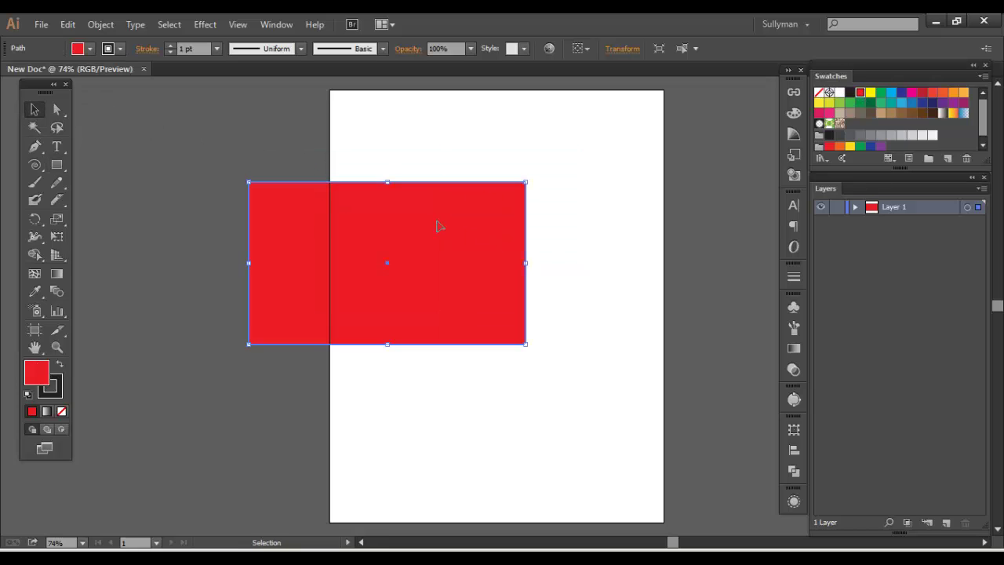
{"action": "left_click", "coordinate": [308, 137]}
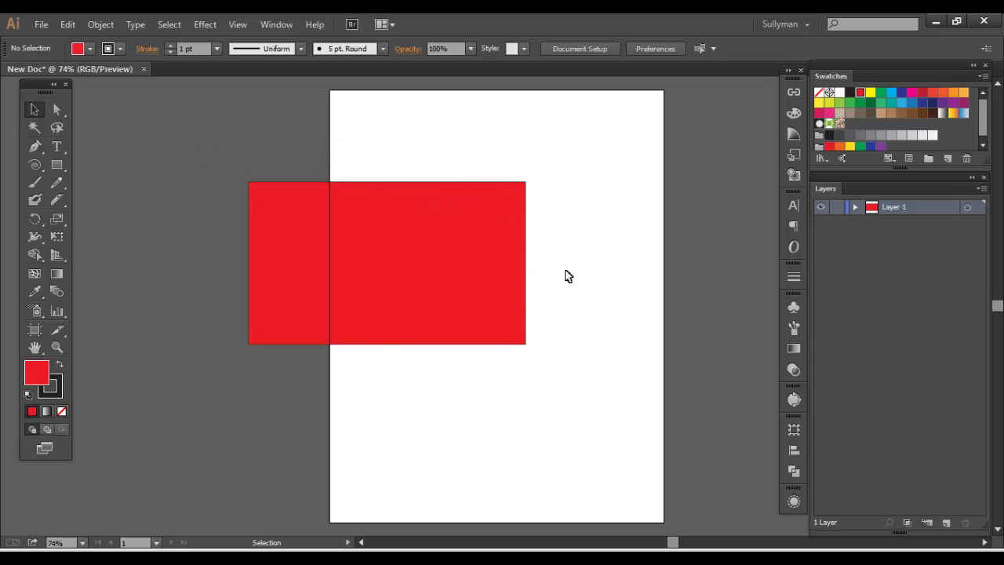
{"action": "left_click", "coordinate": [376, 339]}
{"action": "key", "text": "Delete"}
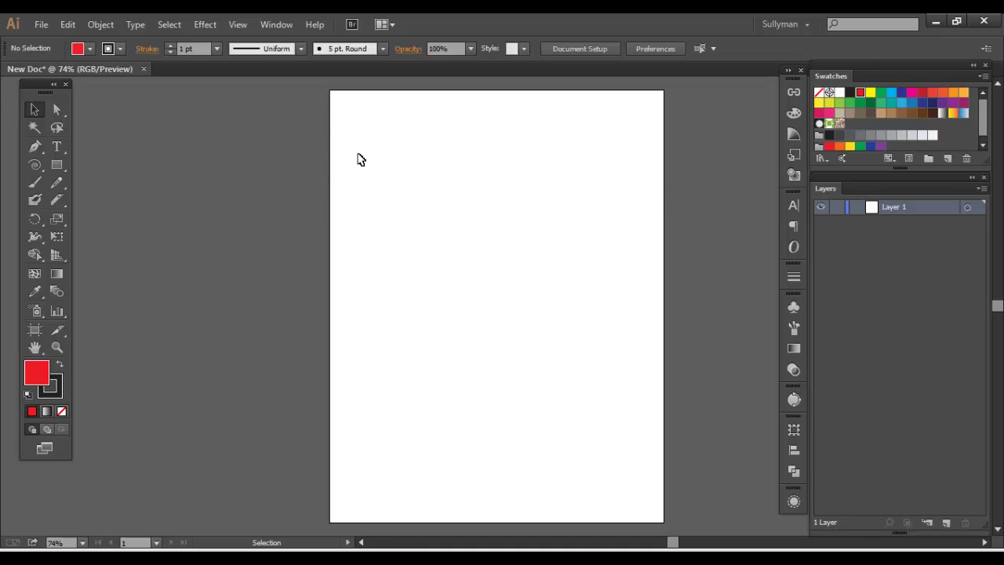
{"action": "left_click", "coordinate": [238, 25]}
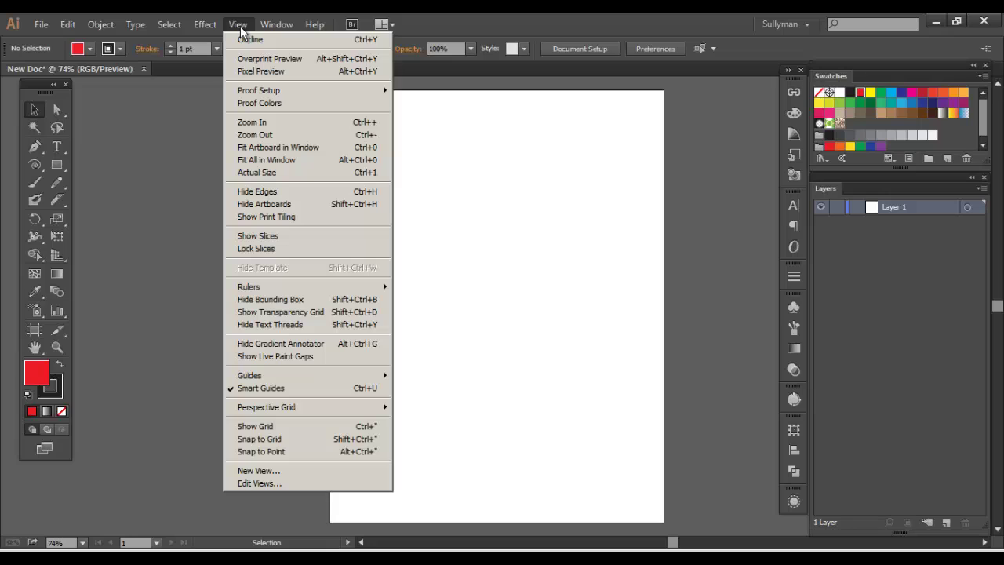
{"action": "left_click", "coordinate": [273, 205]}
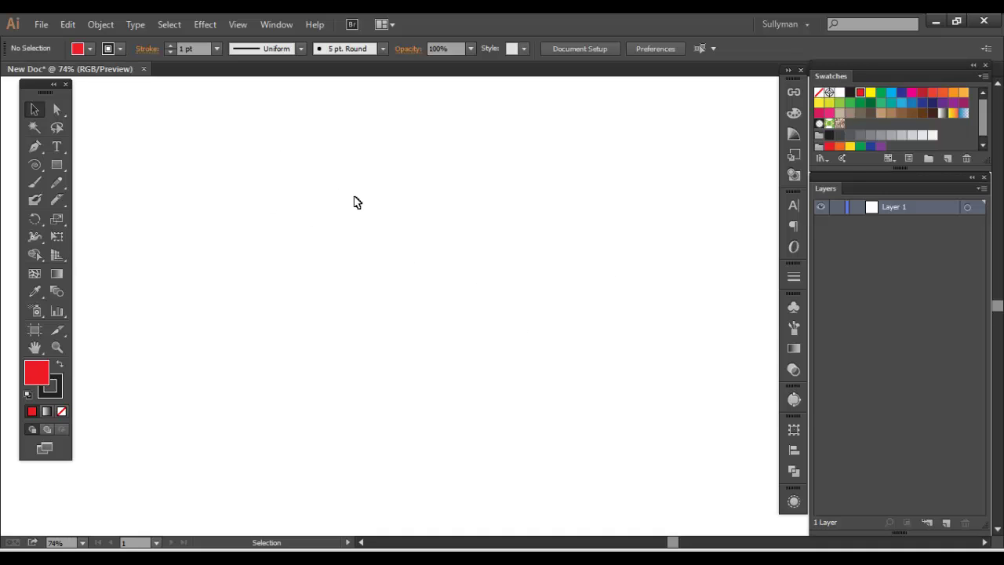
{"action": "left_click", "coordinate": [240, 29]}
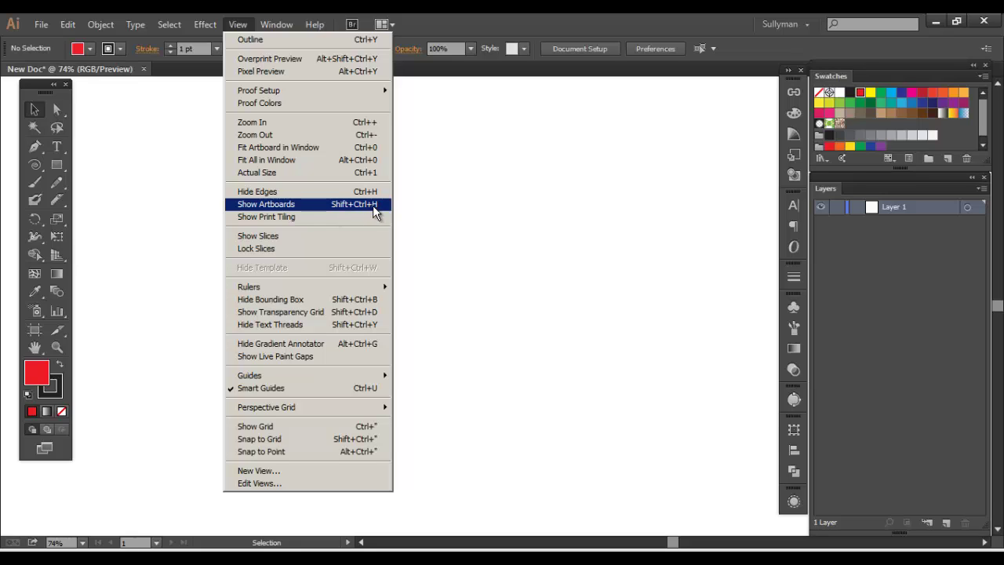
{"action": "left_click", "coordinate": [304, 212]}
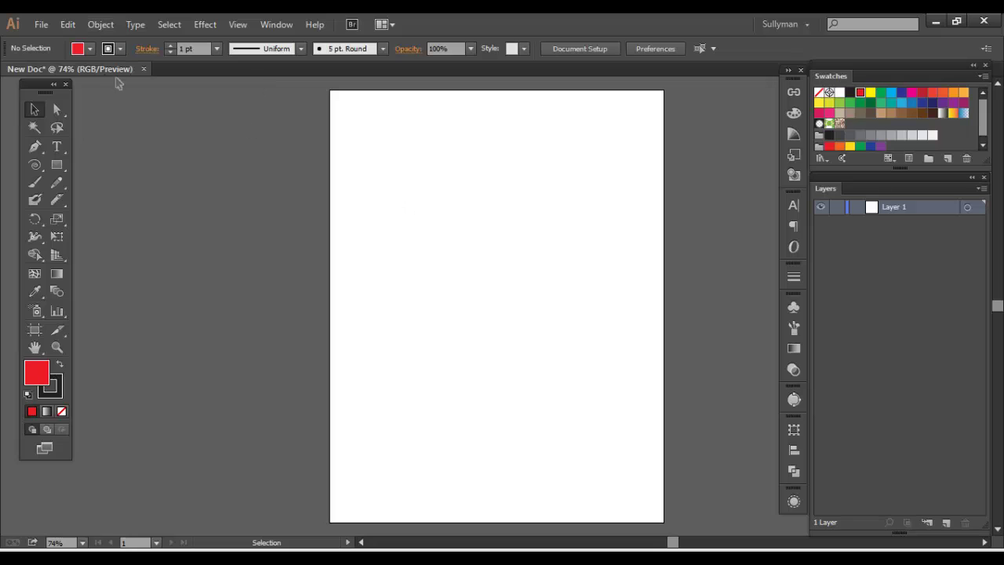
Through Document Setup, widen the artboard to 9.5 in and raise it to 10.62 in tall
{"action": "left_click", "coordinate": [52, 24]}
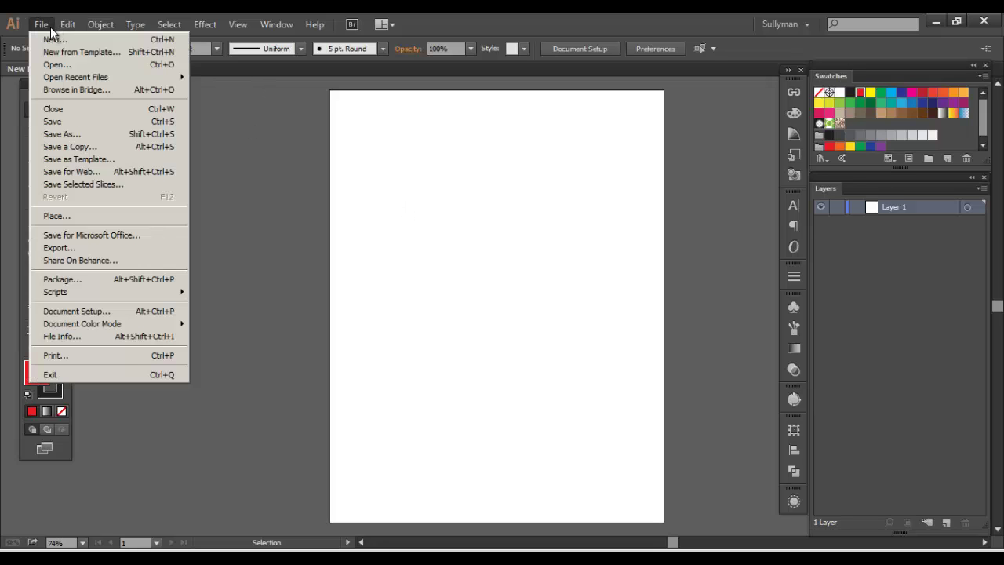
{"action": "left_click", "coordinate": [119, 312]}
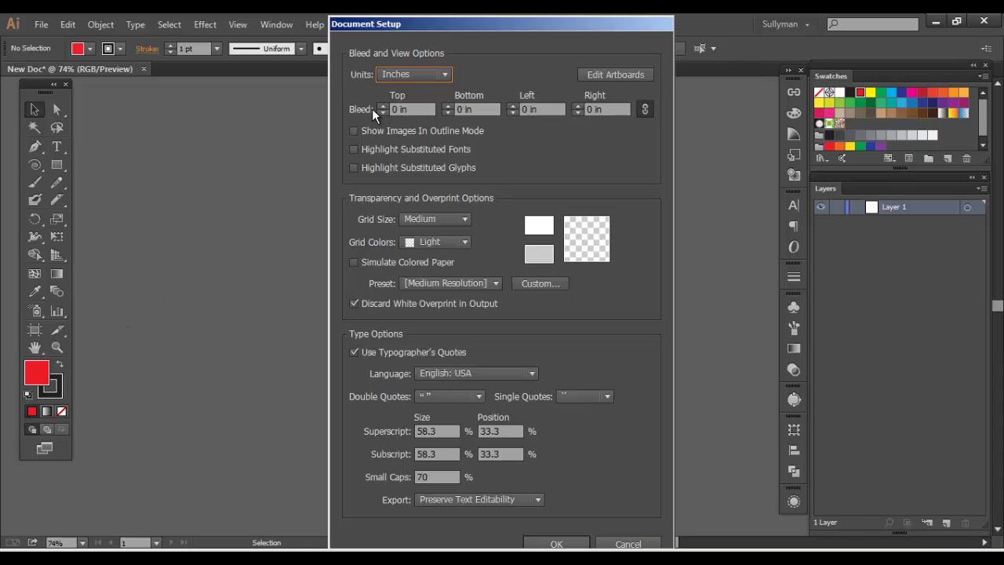
{"action": "left_click", "coordinate": [604, 74]}
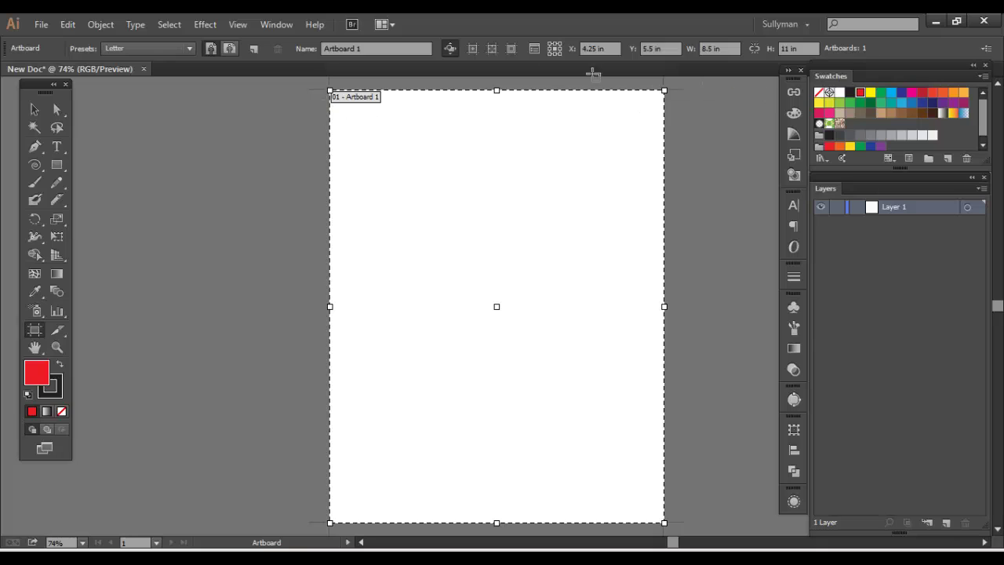
{"action": "double_click", "coordinate": [709, 48]}
{"action": "key", "text": "Return"}
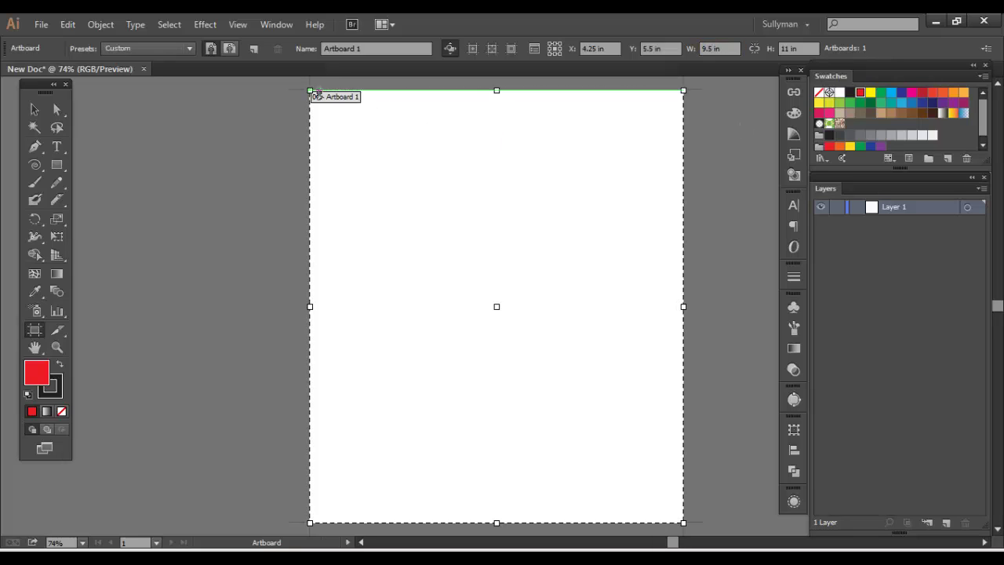
{"action": "left_click_drag", "start_coordinate": [309, 90], "coordinate": [195, 159]}
{"action": "left_click_drag", "start_coordinate": [438, 160], "coordinate": [438, 105]}
Draw three more red rectangles on the enlarged artboard
{"action": "left_click", "coordinate": [36, 112]}
{"action": "key", "text": "space"}
{"action": "mouse_move", "coordinate": [458, 249]}
{"action": "left_mouse_down"}
{"action": "mouse_move", "coordinate": [477, 253]}
{"action": "mouse_move", "coordinate": [452, 258]}
{"action": "mouse_move", "coordinate": [461, 256]}
{"action": "left_mouse_up"}
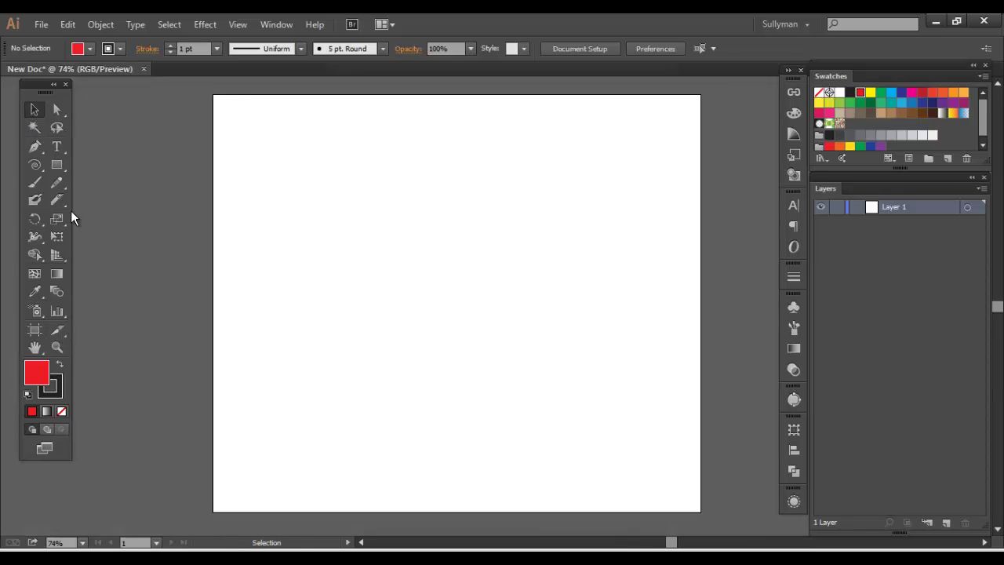
{"action": "left_click", "coordinate": [56, 164]}
{"action": "left_click_drag", "start_coordinate": [337, 148], "coordinate": [550, 317]}
{"action": "mouse_move", "coordinate": [271, 220]}
{"action": "left_mouse_down"}
{"action": "mouse_move", "coordinate": [469, 398]}
{"action": "mouse_move", "coordinate": [622, 480]}
{"action": "left_mouse_up"}
{"action": "left_click_drag", "start_coordinate": [569, 237], "coordinate": [606, 280]}
{"action": "left_click", "coordinate": [34, 109]}
{"action": "left_click", "coordinate": [197, 247]}
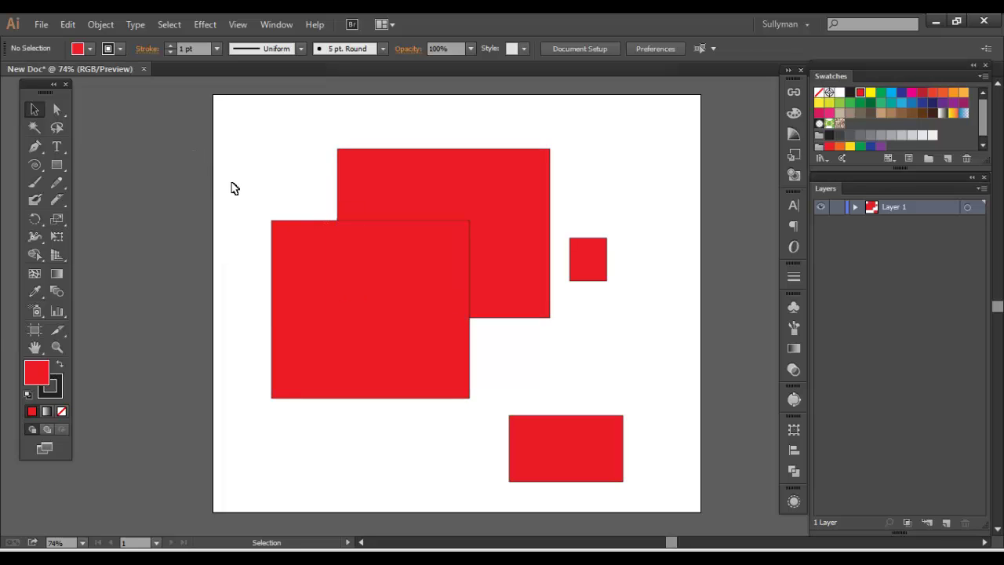
Shrink the artboard from its corners to a roughly square 8.3 × 8.07 in page
{"action": "key", "text": "shift+o"}
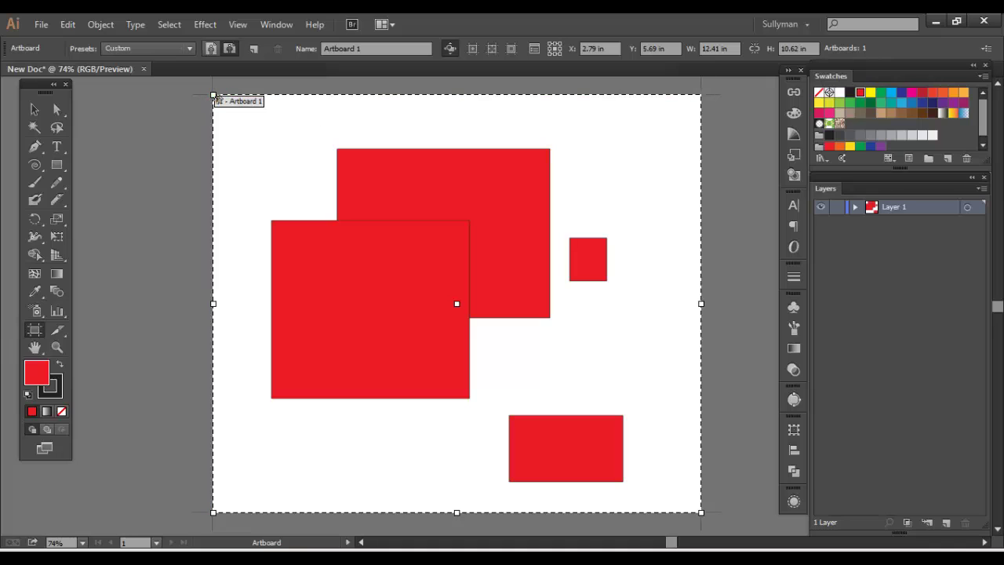
{"action": "left_click_drag", "start_coordinate": [213, 95], "coordinate": [263, 141]}
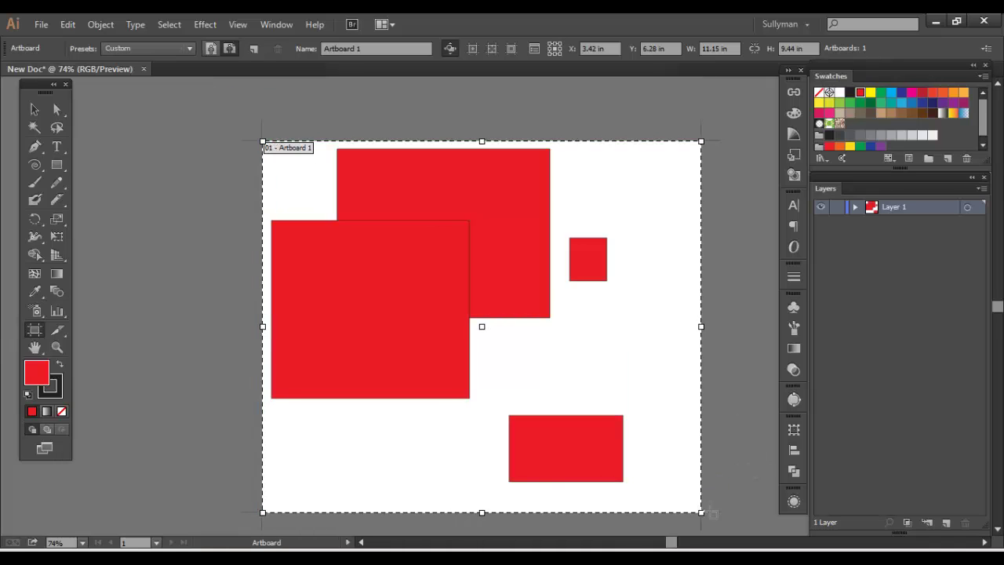
{"action": "left_click_drag", "start_coordinate": [700, 512], "coordinate": [588, 457]}
{"action": "left_click", "coordinate": [35, 110]}
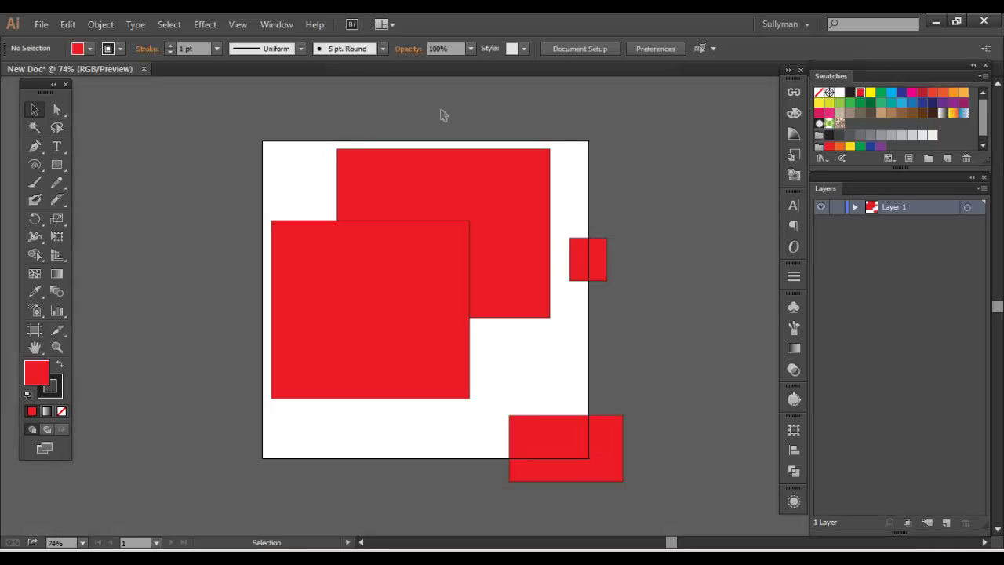
{"action": "left_click", "coordinate": [33, 330]}
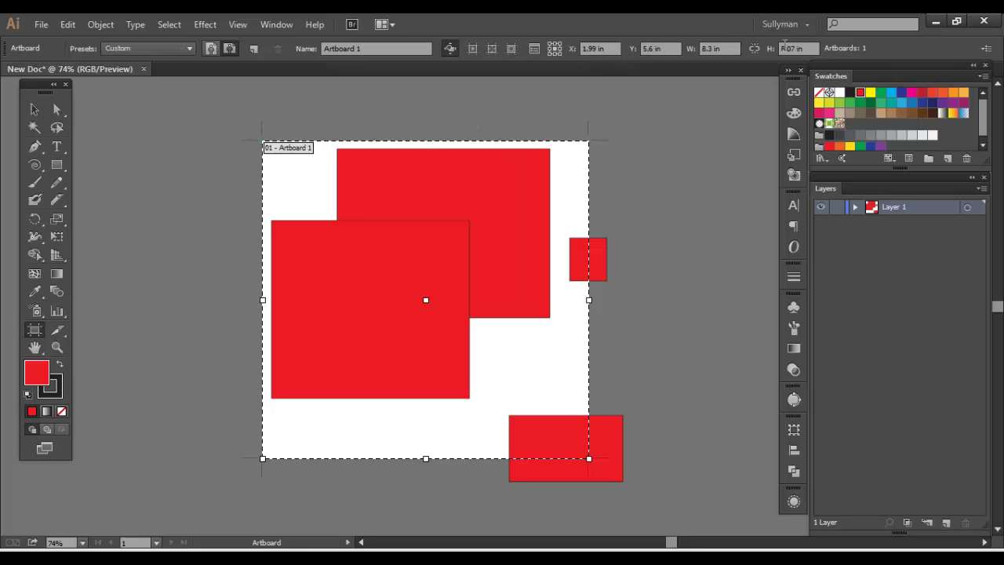
{"action": "left_click", "coordinate": [33, 110]}
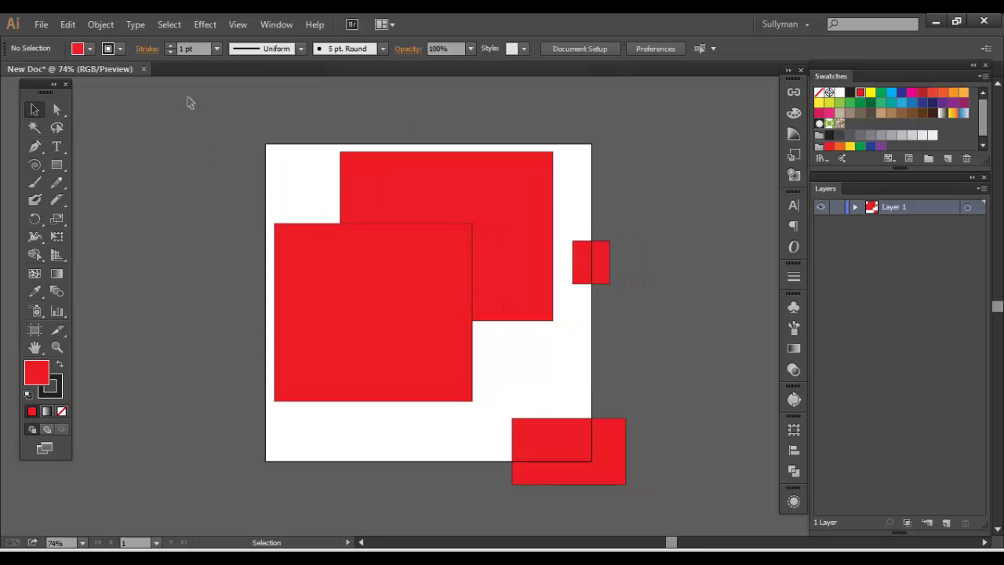
Discard the rectangles document and create a new document from the Tshirt.ait blank template
{"action": "left_click", "coordinate": [145, 69]}
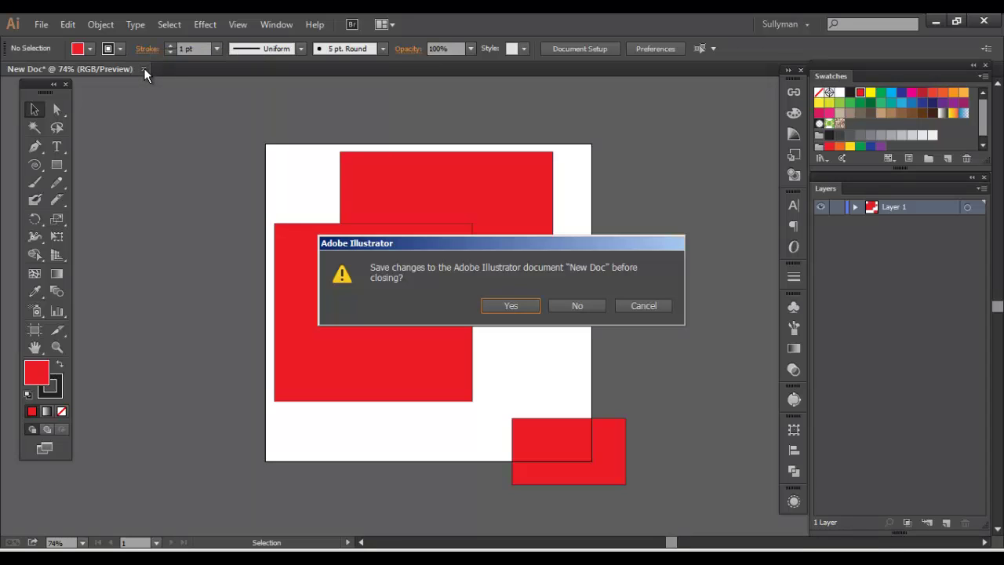
{"action": "left_click", "coordinate": [584, 305]}
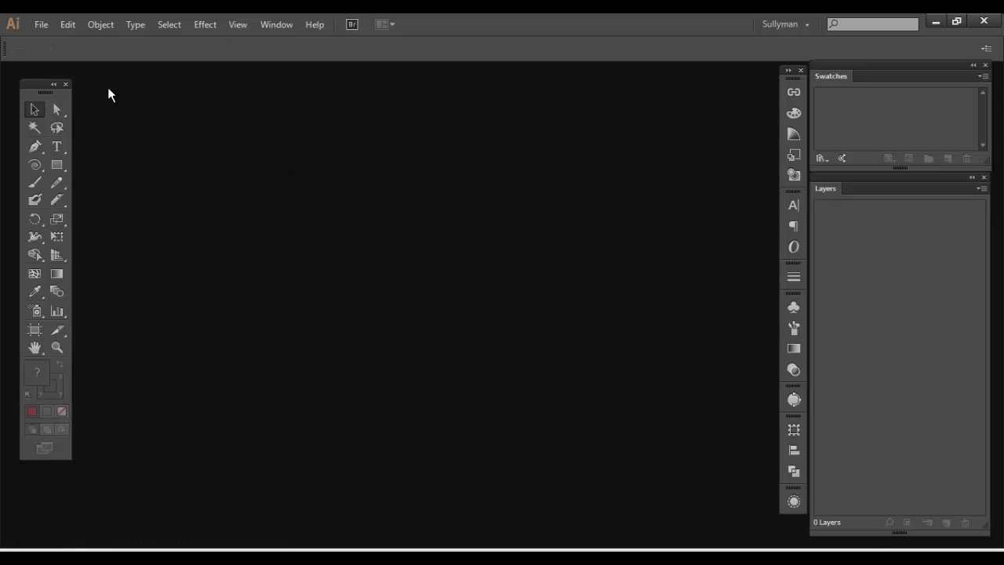
{"action": "left_click", "coordinate": [41, 24]}
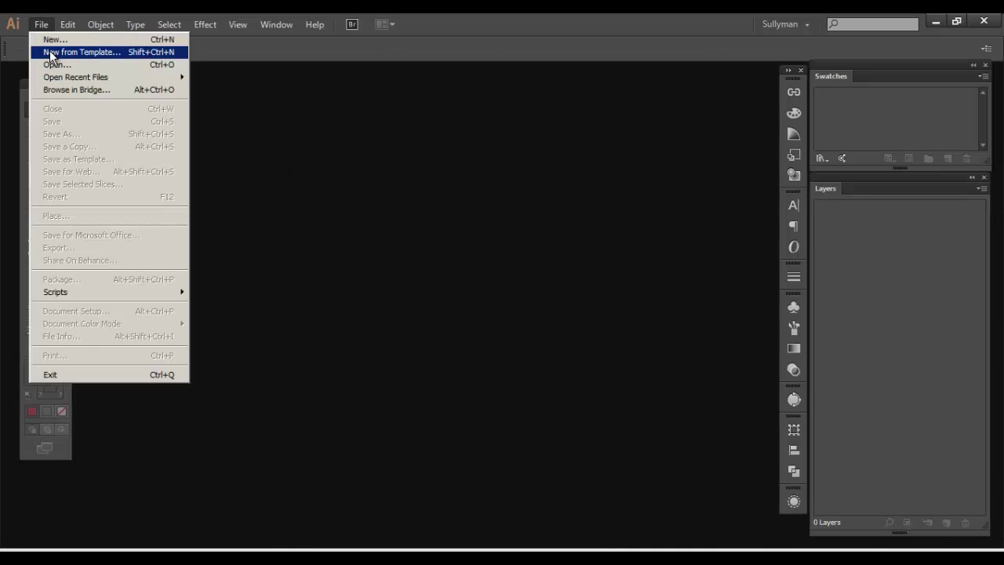
{"action": "left_click", "coordinate": [53, 52]}
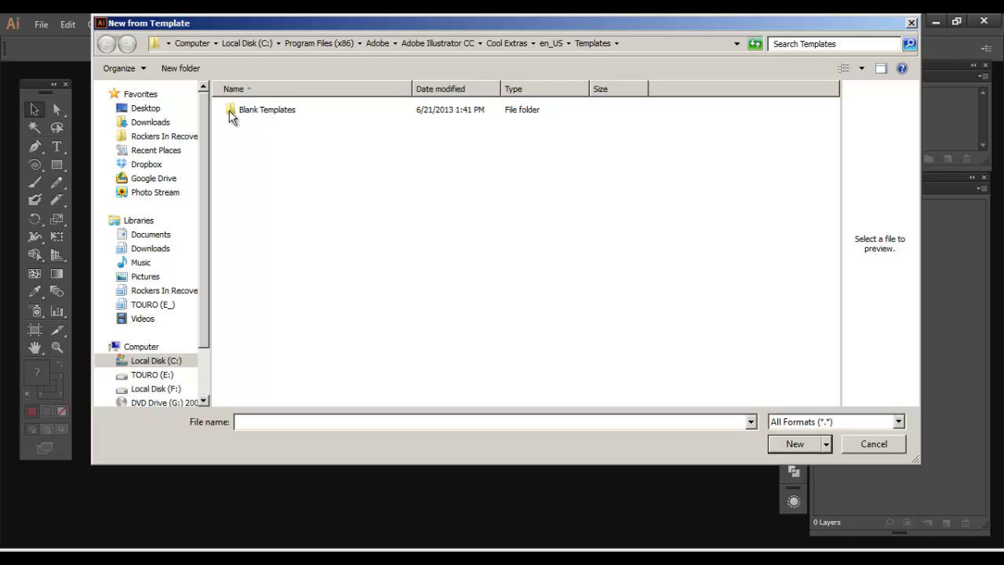
{"action": "double_click", "coordinate": [234, 111]}
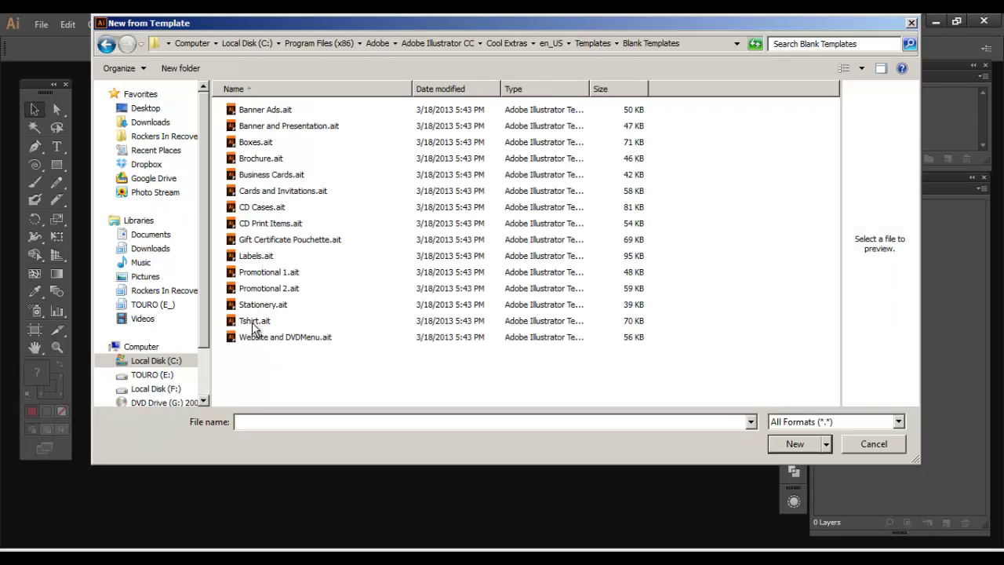
{"action": "left_click", "coordinate": [254, 321]}
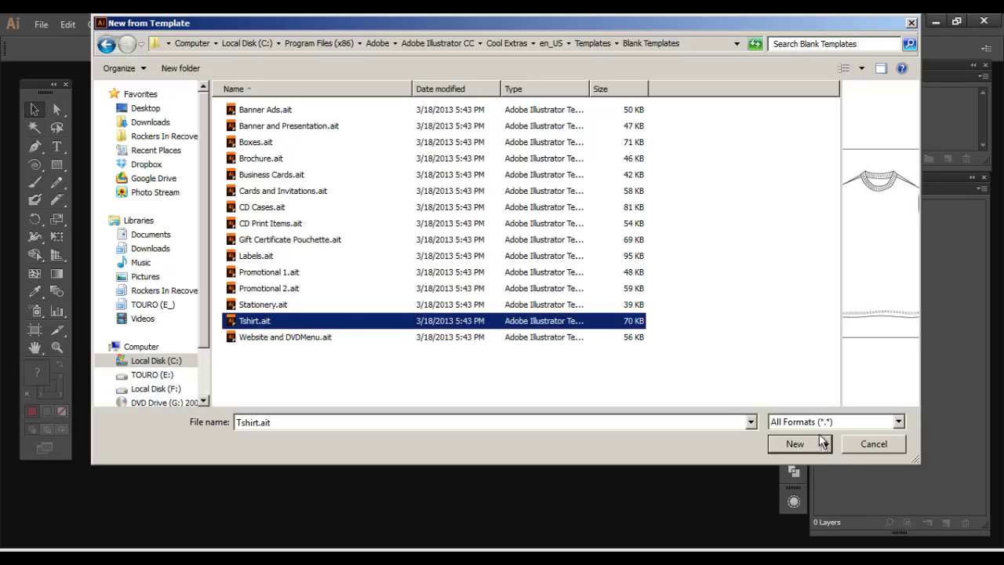
{"action": "left_click", "coordinate": [801, 443]}
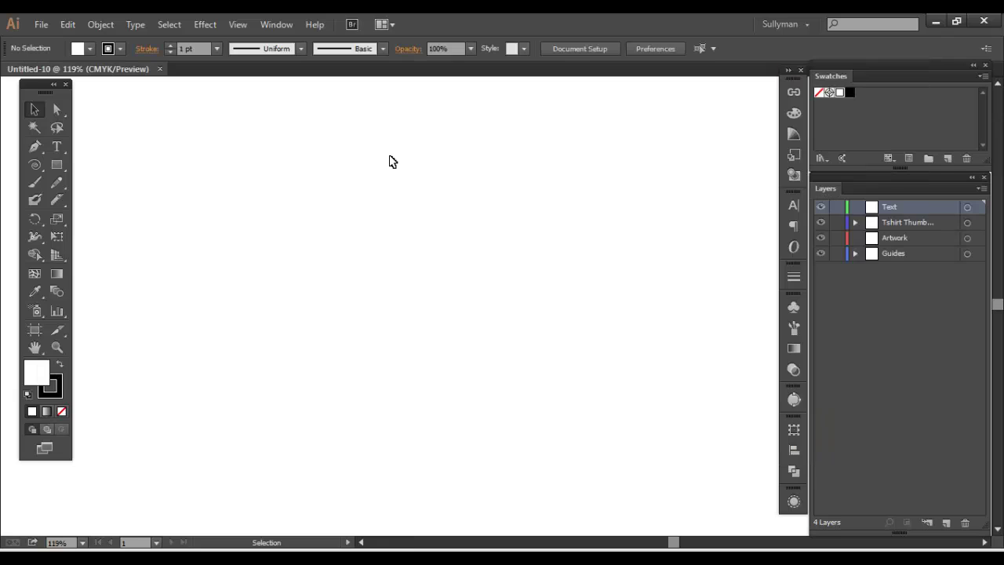
Add the word TEXT on the T-shirt artboard and enlarge it to about 112.83 pt
{"action": "key", "text": "space"}
{"action": "left_click_drag", "start_coordinate": [462, 161], "coordinate": [361, 152]}
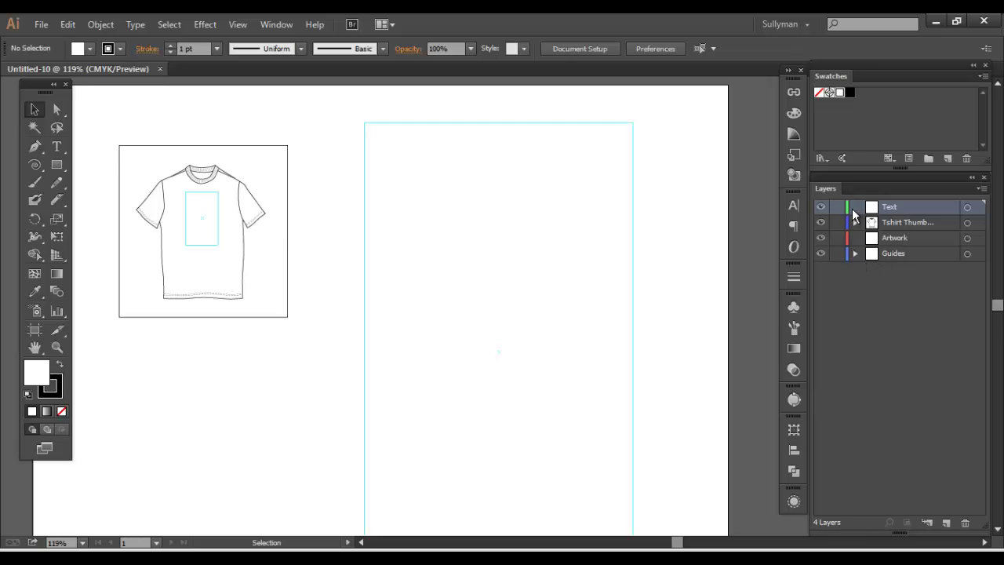
{"action": "left_click", "coordinate": [217, 214]}
{"action": "key", "text": "t"}
{"action": "key", "text": "ctrl+shift+a"}
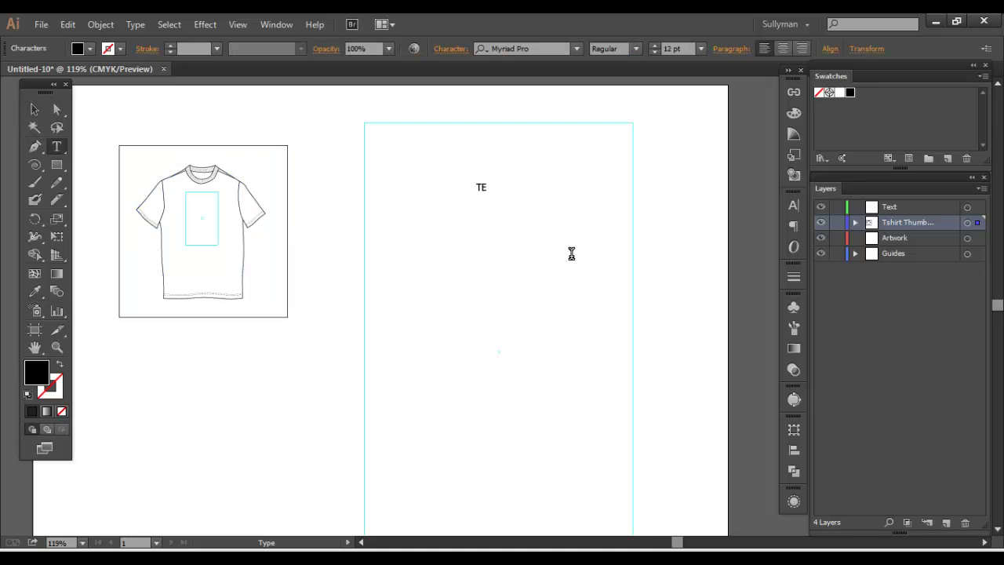
{"action": "type", "text": "T"}
{"action": "left_click", "coordinate": [34, 109]}
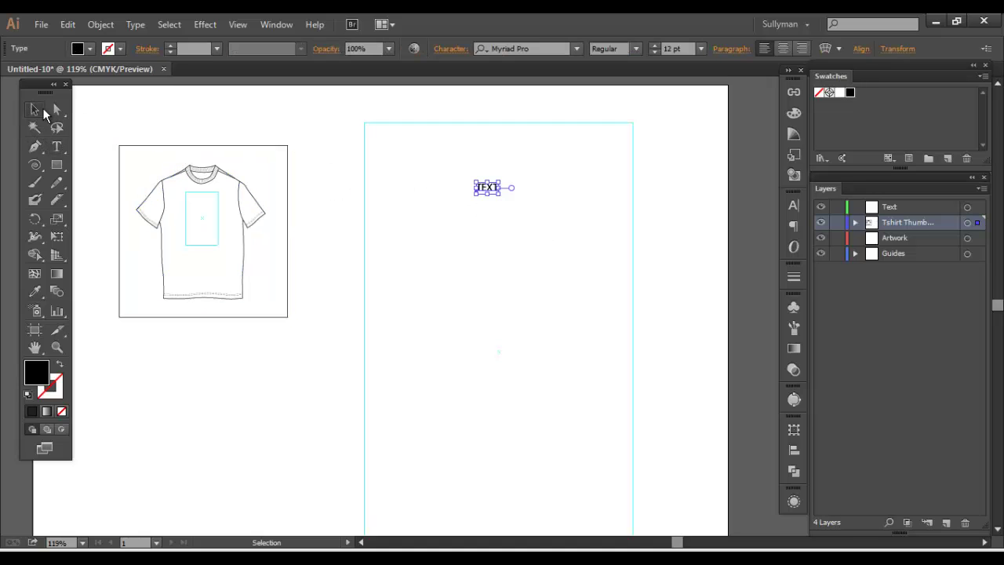
{"action": "left_click_drag", "start_coordinate": [504, 185], "coordinate": [637, 265]}
{"action": "left_click_drag", "start_coordinate": [526, 230], "coordinate": [483, 241]}
{"action": "left_click_drag", "start_coordinate": [426, 200], "coordinate": [383, 176]}
Cut TEXT and paste it into the Text layer near the top of the large artboard
{"action": "key", "text": "ctrl+x"}
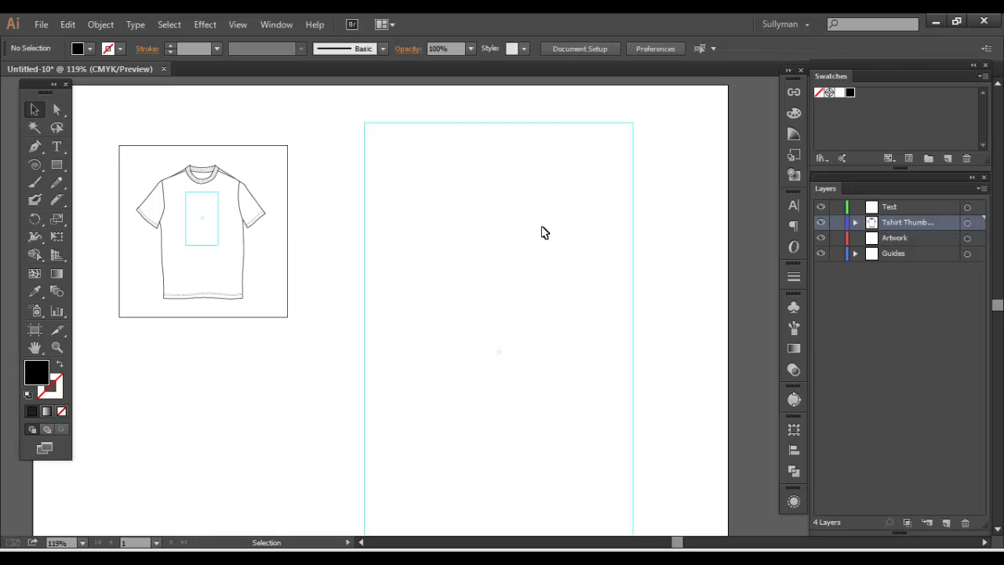
{"action": "left_click", "coordinate": [894, 207]}
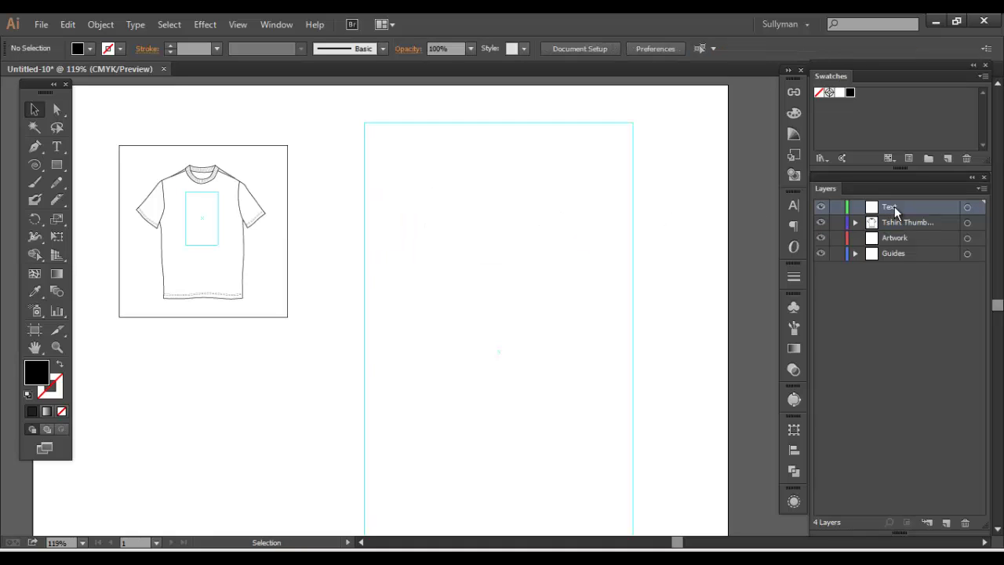
{"action": "key", "text": "ctrl+v"}
{"action": "left_click_drag", "start_coordinate": [525, 301], "coordinate": [559, 261]}
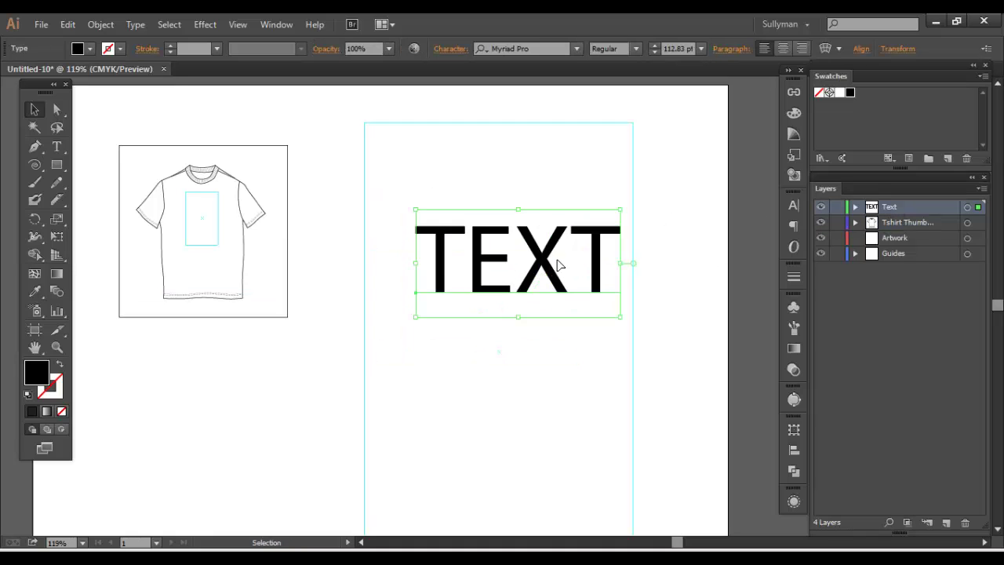
{"action": "left_click", "coordinate": [339, 208]}
Try moving TEXT onto the T-shirt thumbnail, then undo the move
{"action": "left_click_drag", "start_coordinate": [282, 256], "coordinate": [366, 249]}
{"action": "left_click", "coordinate": [321, 226]}
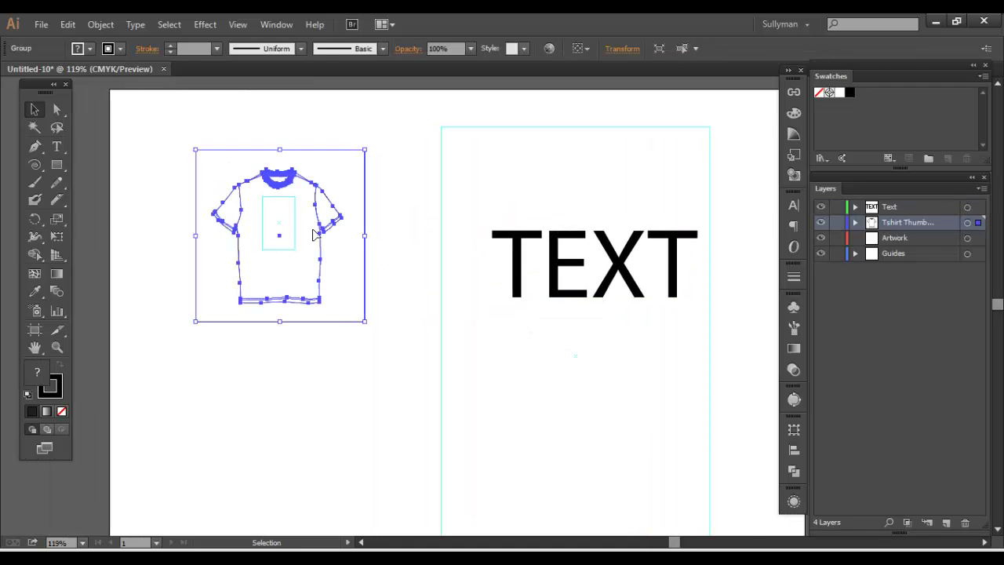
{"action": "left_click_drag", "start_coordinate": [281, 131], "coordinate": [340, 298]}
{"action": "left_click", "coordinate": [175, 161]}
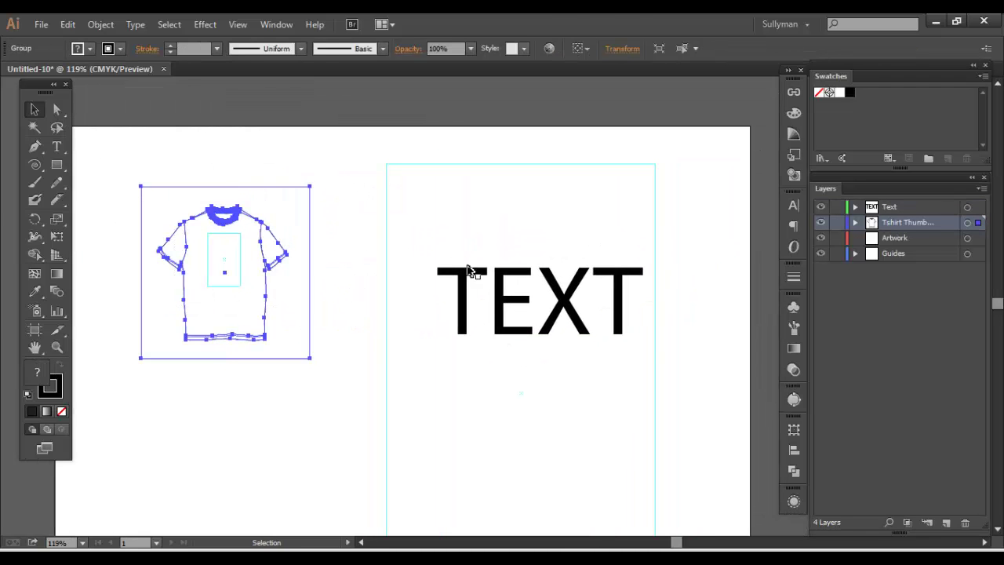
{"action": "left_click", "coordinate": [515, 284]}
{"action": "left_click_drag", "start_coordinate": [515, 285], "coordinate": [252, 249]}
{"action": "key", "text": "ctrl+z"}
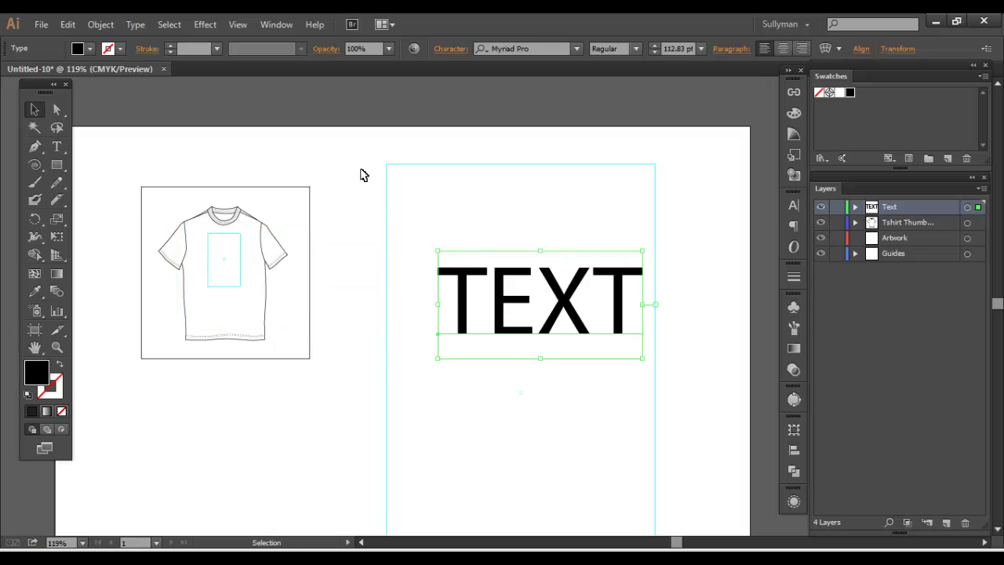
{"action": "left_click", "coordinate": [351, 163]}
Delete the TEXT object and close the T-shirt document
{"action": "left_click_drag", "start_coordinate": [399, 168], "coordinate": [325, 100]}
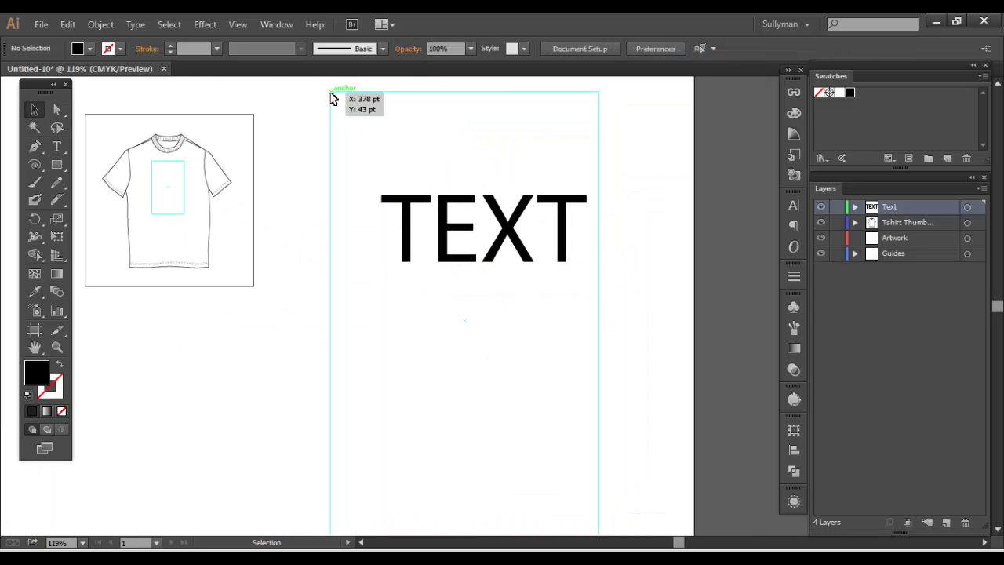
{"action": "left_click_drag", "start_coordinate": [635, 407], "coordinate": [634, 352]}
{"action": "left_click_drag", "start_coordinate": [568, 464], "coordinate": [616, 514]}
{"action": "left_click_drag", "start_coordinate": [555, 221], "coordinate": [679, 318]}
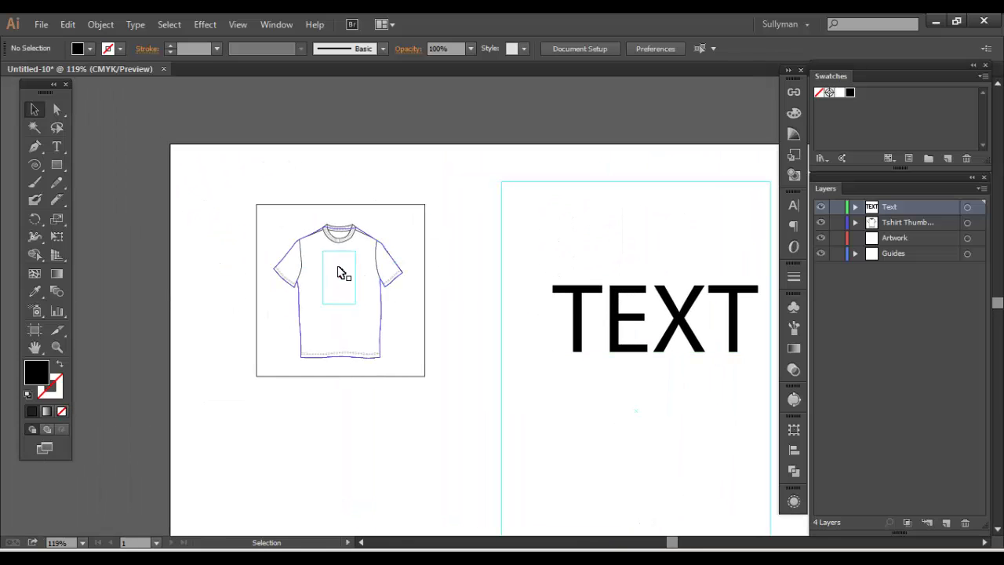
{"action": "left_click_drag", "start_coordinate": [513, 253], "coordinate": [453, 274]}
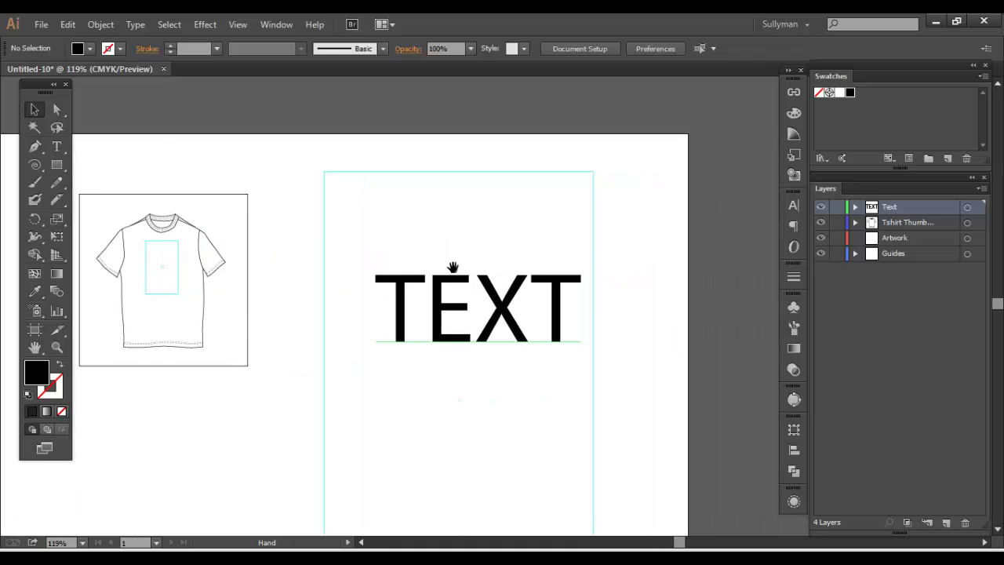
{"action": "left_click", "coordinate": [456, 283]}
{"action": "key", "text": "Delete"}
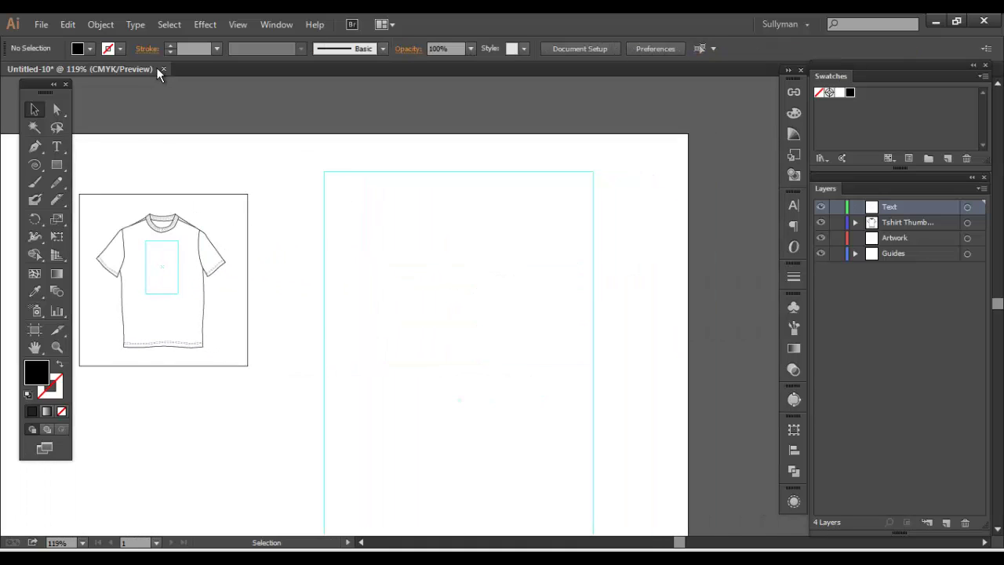
{"action": "left_click", "coordinate": [162, 69]}
Discard the T-shirt document and create a new document from the Business Cards.ait template
{"action": "left_click", "coordinate": [570, 306]}
{"action": "left_click", "coordinate": [34, 26]}
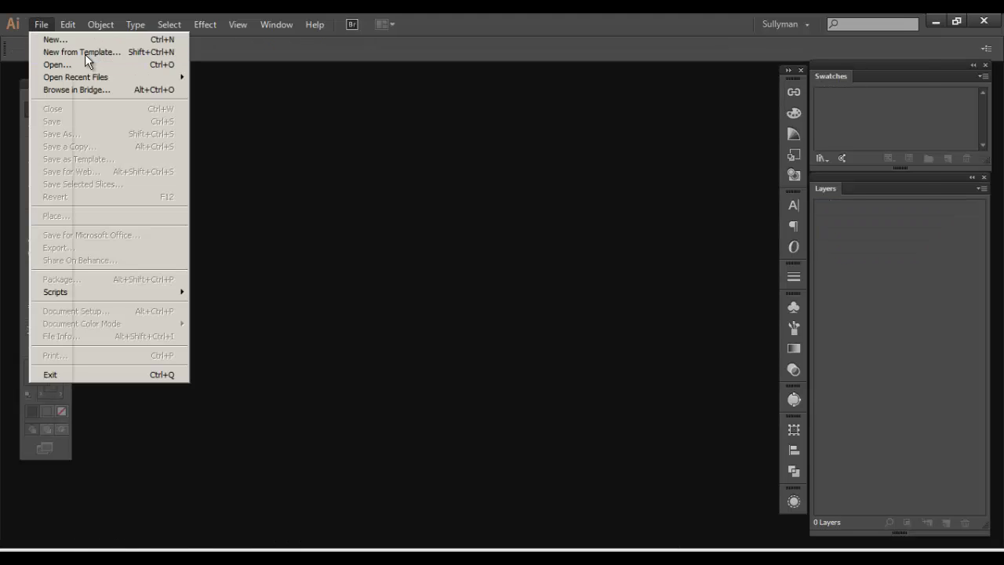
{"action": "left_click", "coordinate": [84, 52]}
{"action": "left_click", "coordinate": [236, 110]}
{"action": "double_click", "coordinate": [236, 110]}
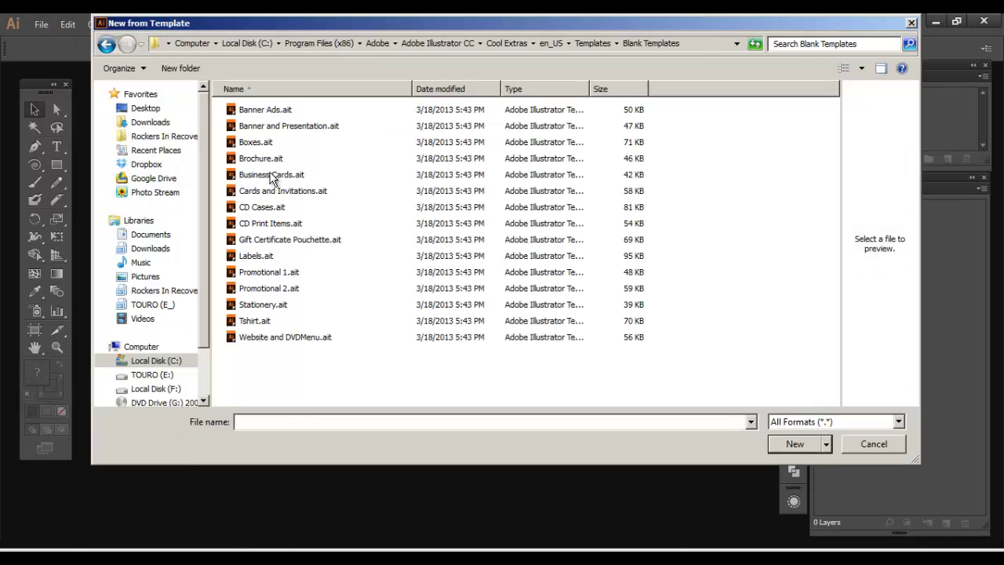
{"action": "left_click", "coordinate": [239, 175]}
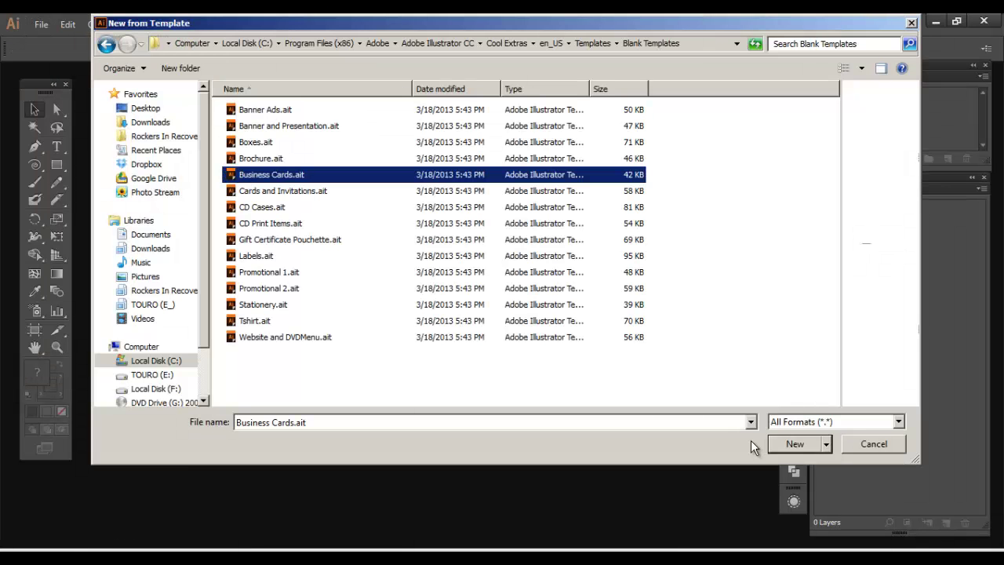
{"action": "left_click", "coordinate": [798, 440]}
Pan across the Business Cards artboards to inspect them, then close the document
{"action": "left_click_drag", "start_coordinate": [532, 223], "coordinate": [295, 208]}
{"action": "left_click_drag", "start_coordinate": [369, 203], "coordinate": [263, 202]}
{"action": "left_click_drag", "start_coordinate": [540, 204], "coordinate": [515, 206]}
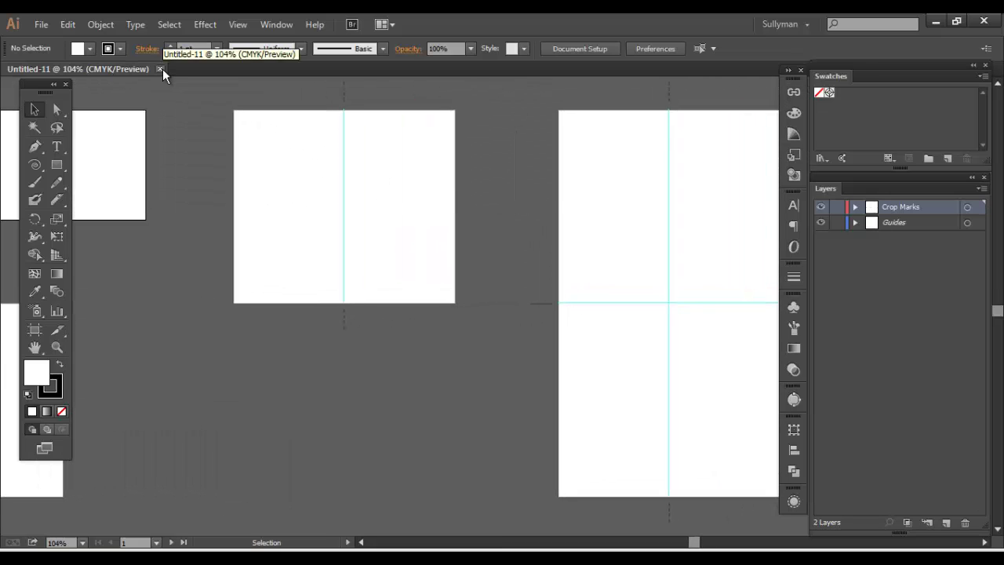
{"action": "left_click_drag", "start_coordinate": [298, 166], "coordinate": [318, 173]}
{"action": "left_click_drag", "start_coordinate": [187, 168], "coordinate": [261, 170]}
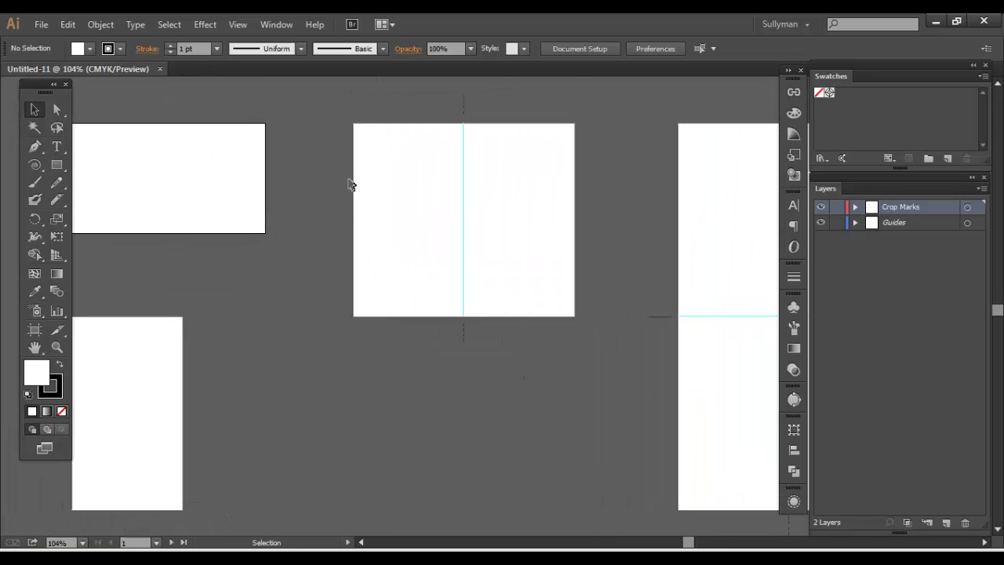
{"action": "key", "text": "space"}
{"action": "left_click_drag", "start_coordinate": [296, 182], "coordinate": [328, 177]}
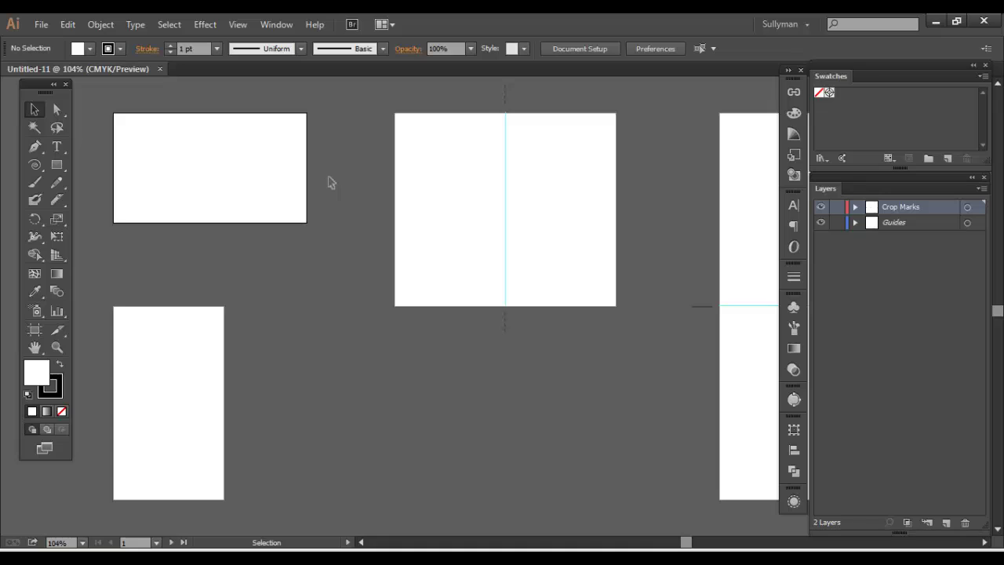
{"action": "left_click", "coordinate": [160, 69]}
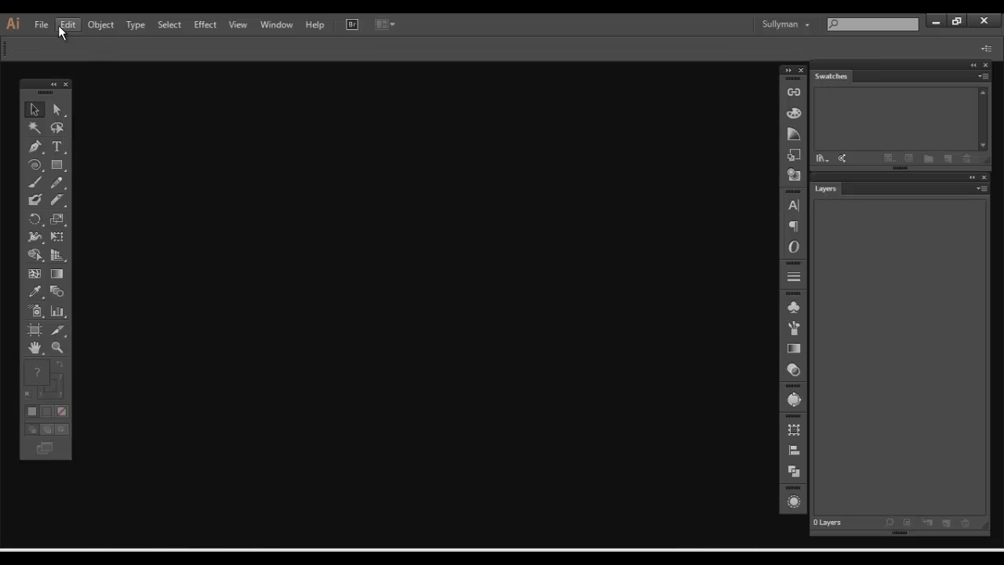
{"action": "left_click", "coordinate": [41, 24]}
{"action": "left_click", "coordinate": [42, 38]}
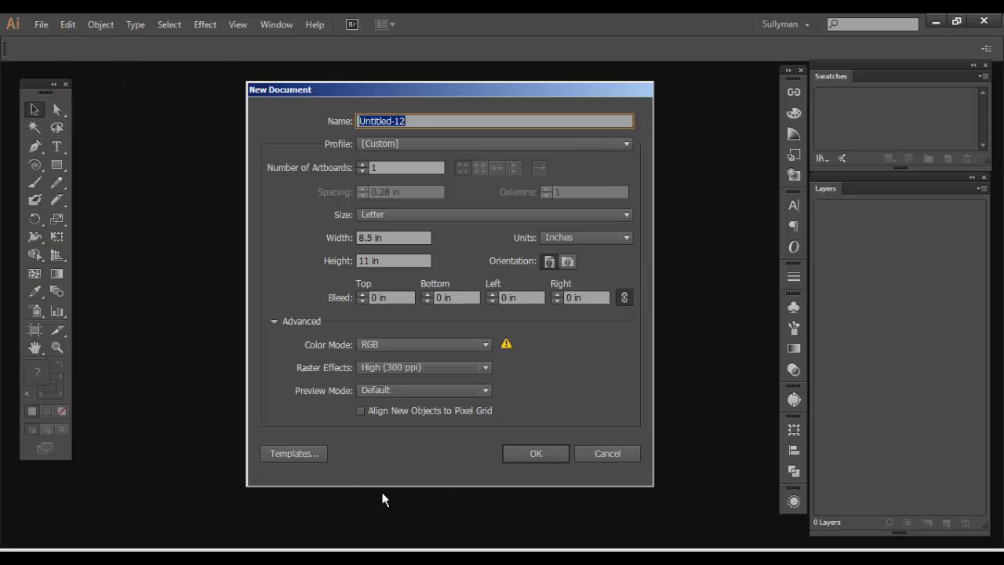
{"action": "left_click", "coordinate": [289, 452]}
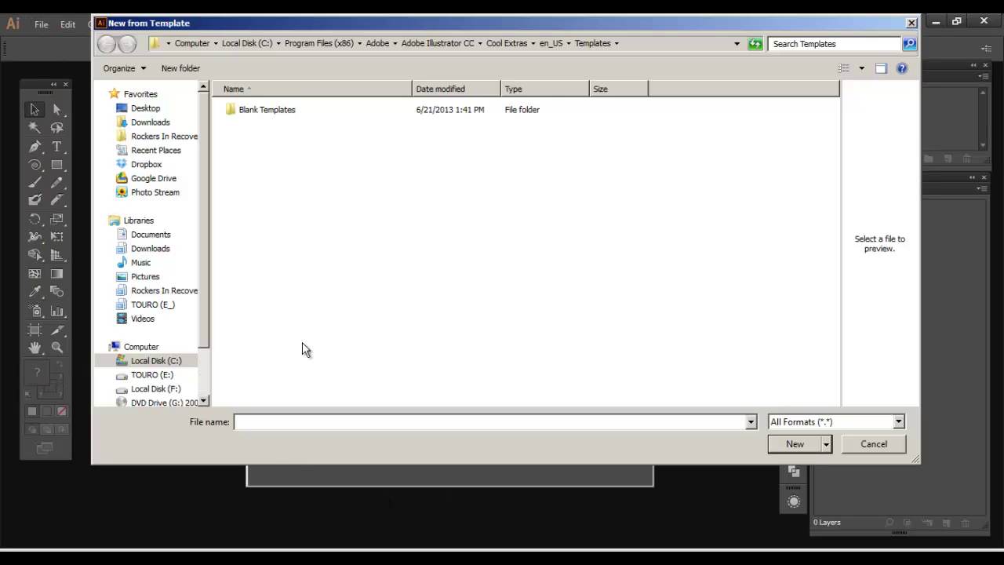
{"action": "double_click", "coordinate": [235, 111]}
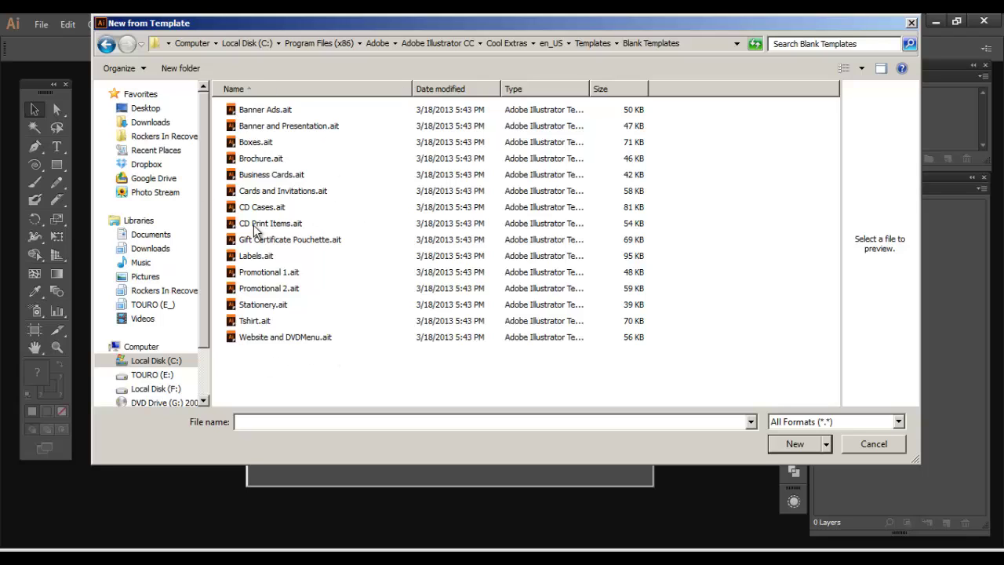
{"action": "left_click", "coordinate": [107, 44]}
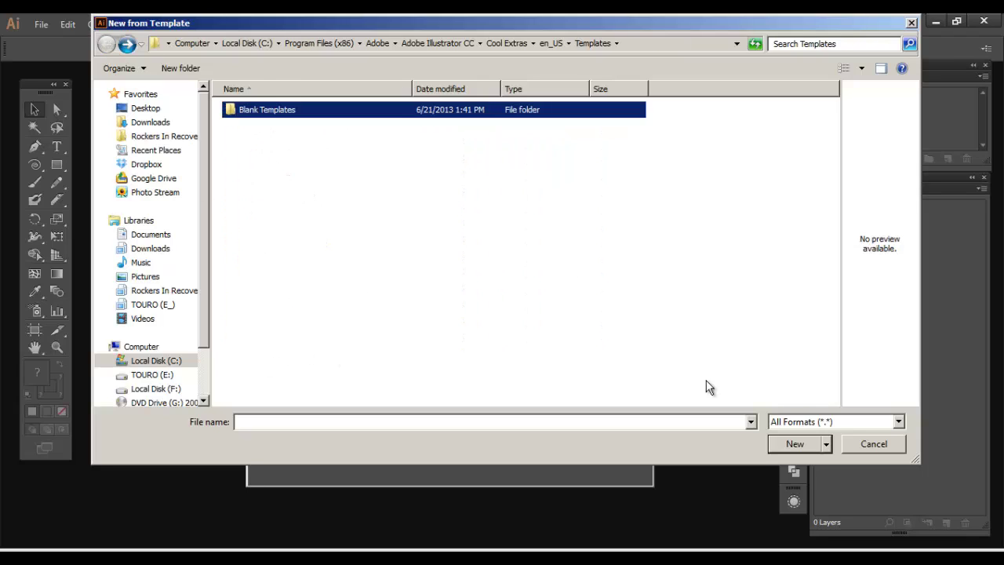
{"action": "left_click", "coordinate": [869, 445]}
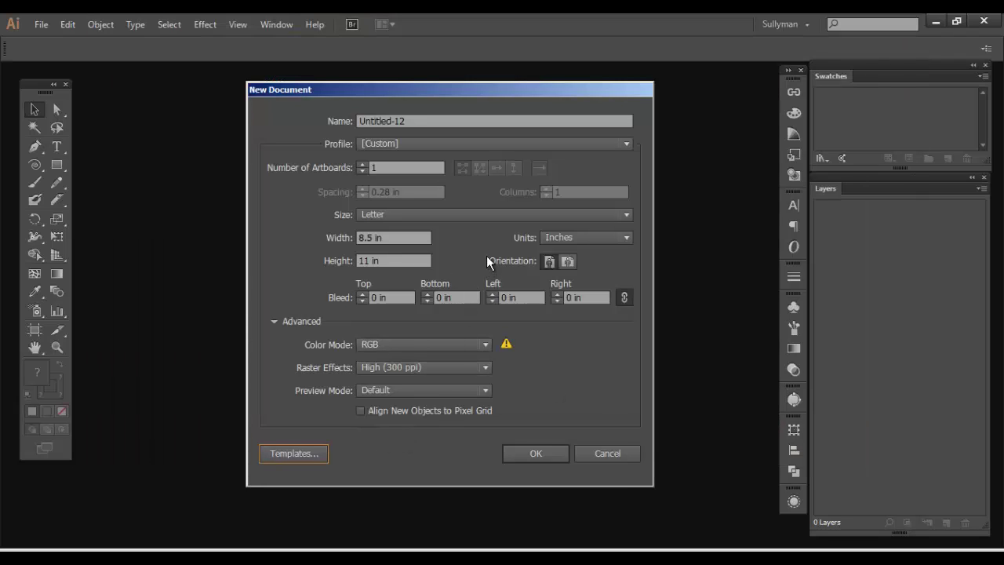
{"action": "left_click", "coordinate": [601, 453]}
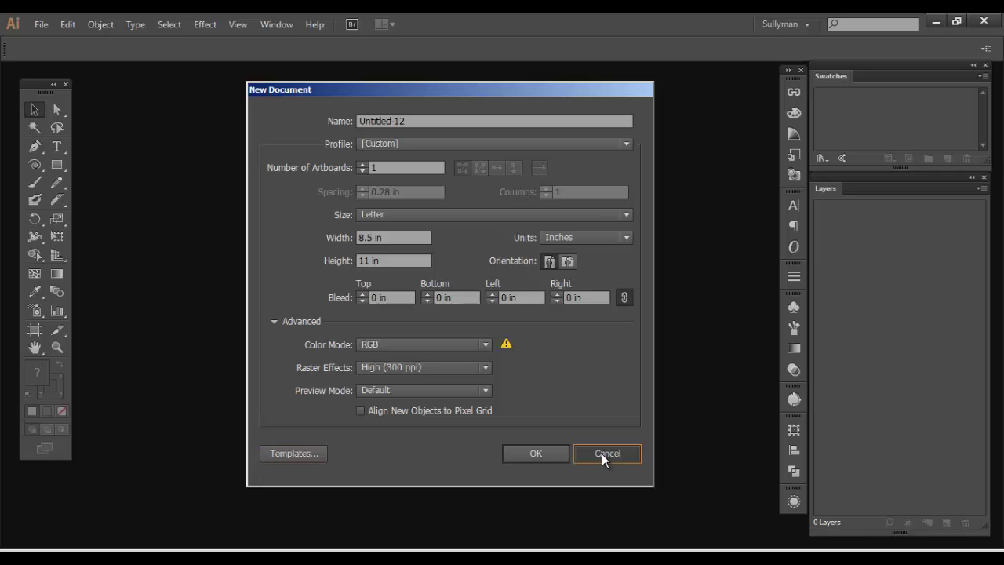
{"action": "left_click", "coordinate": [40, 24]}
{"action": "mouse_move", "coordinate": [88, 80]}
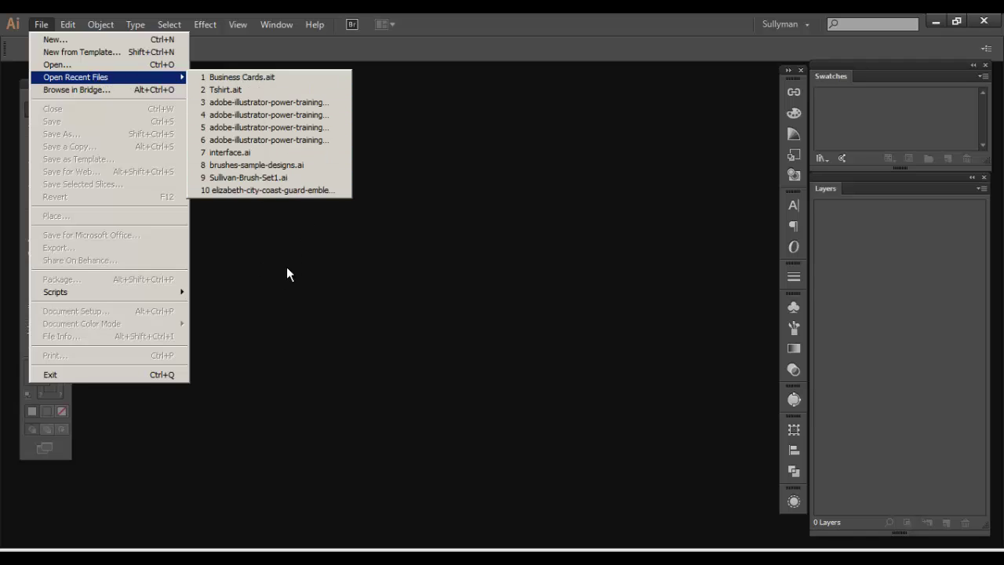
{"action": "left_click", "coordinate": [338, 291]}
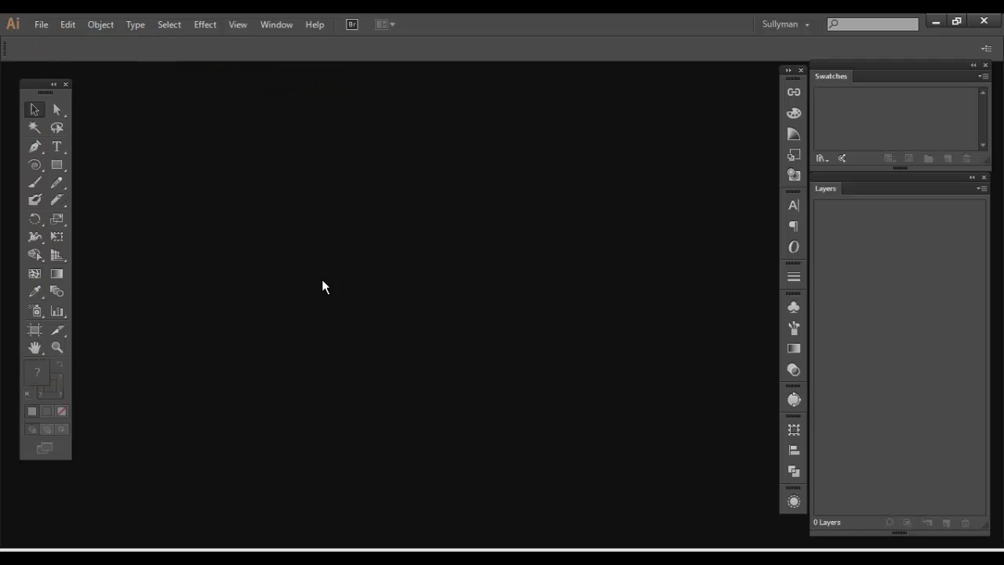